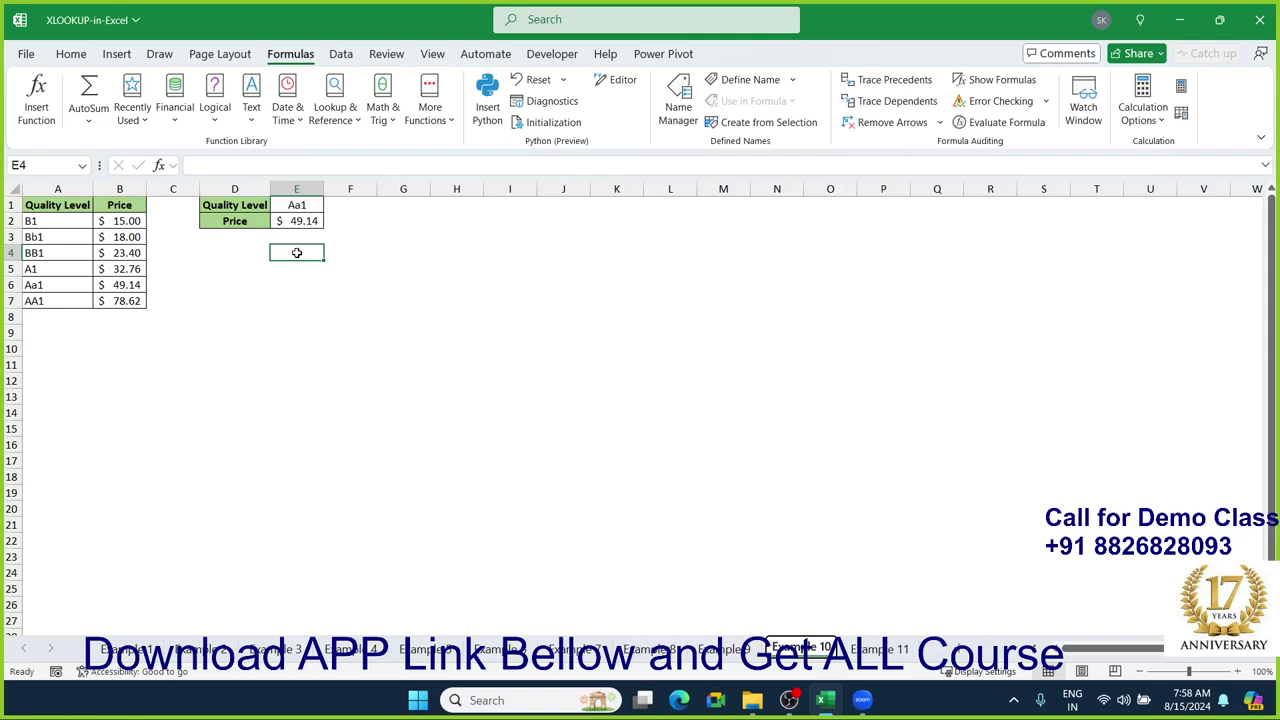
- Zoom the sheet from 100% to about 205% so the price table and lookup area are readable
scroll(336, 296, "up", 5, "ctrl")
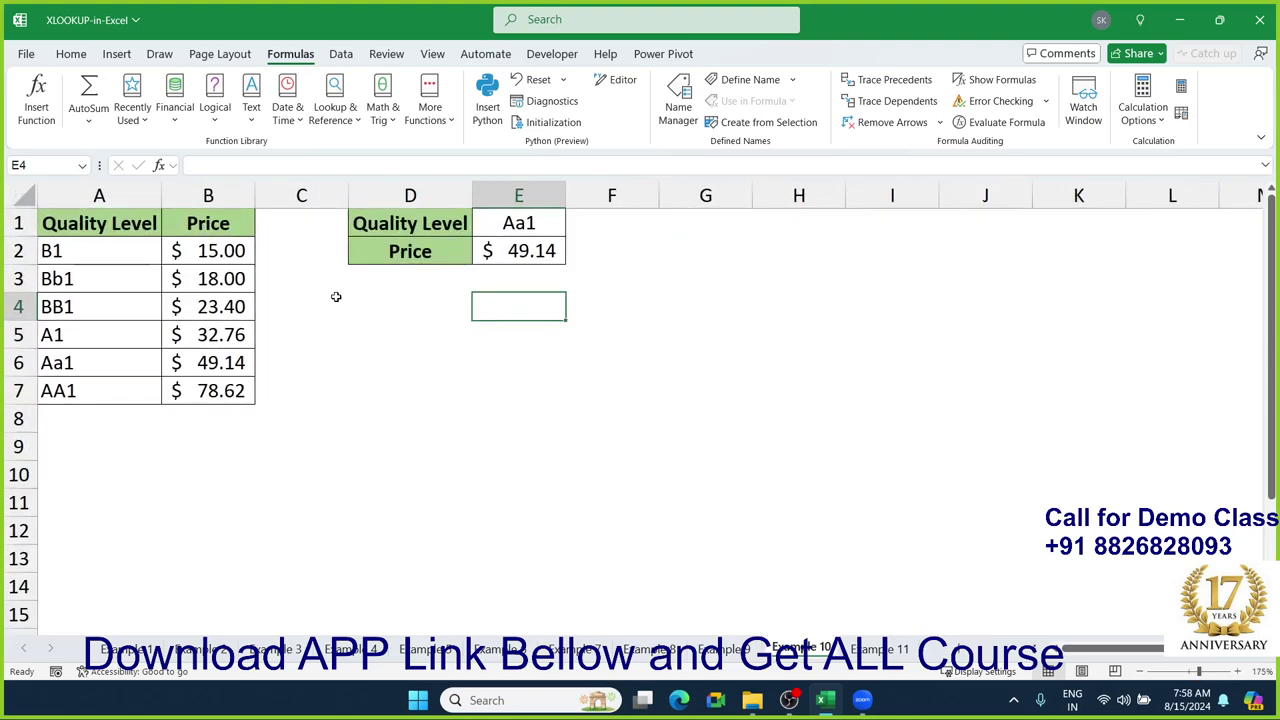
scroll(336, 296, "up", 2, "ctrl")
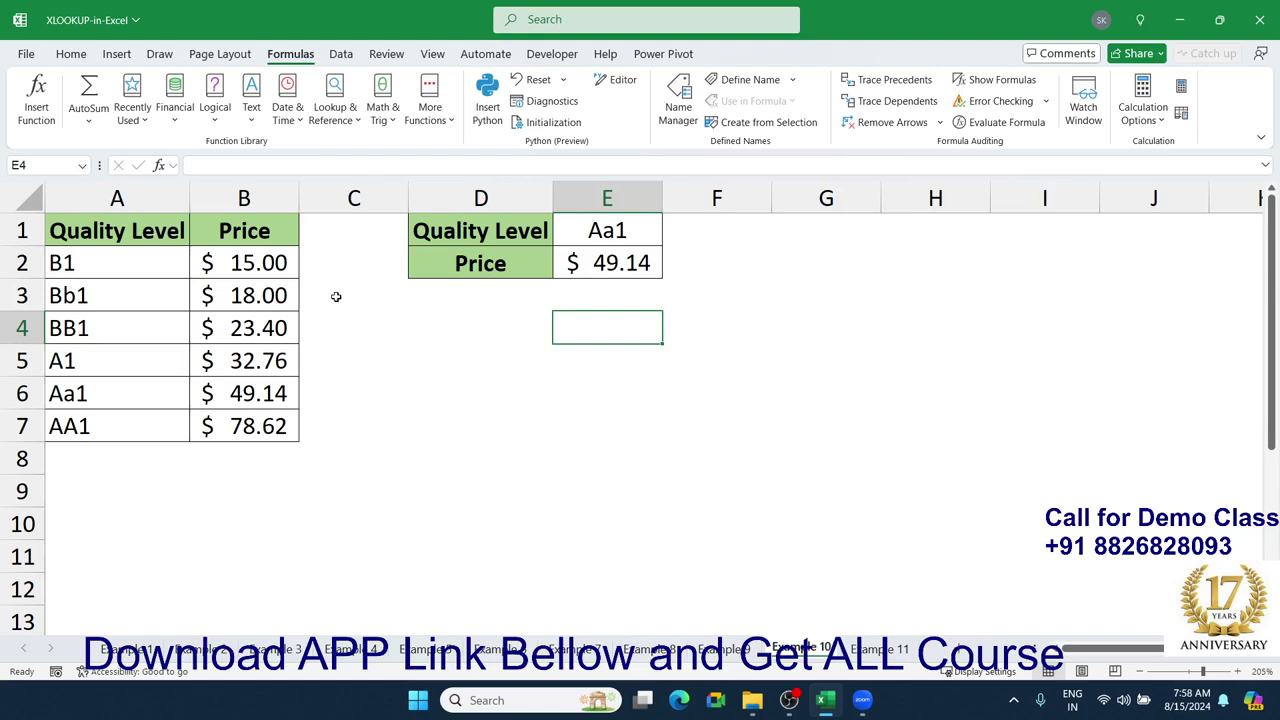
- Enter =VLOOKUP(E1,A1:B7,2,0) in F1, returning 49.14 for quality level Aa1
key("Left")
key("Left")
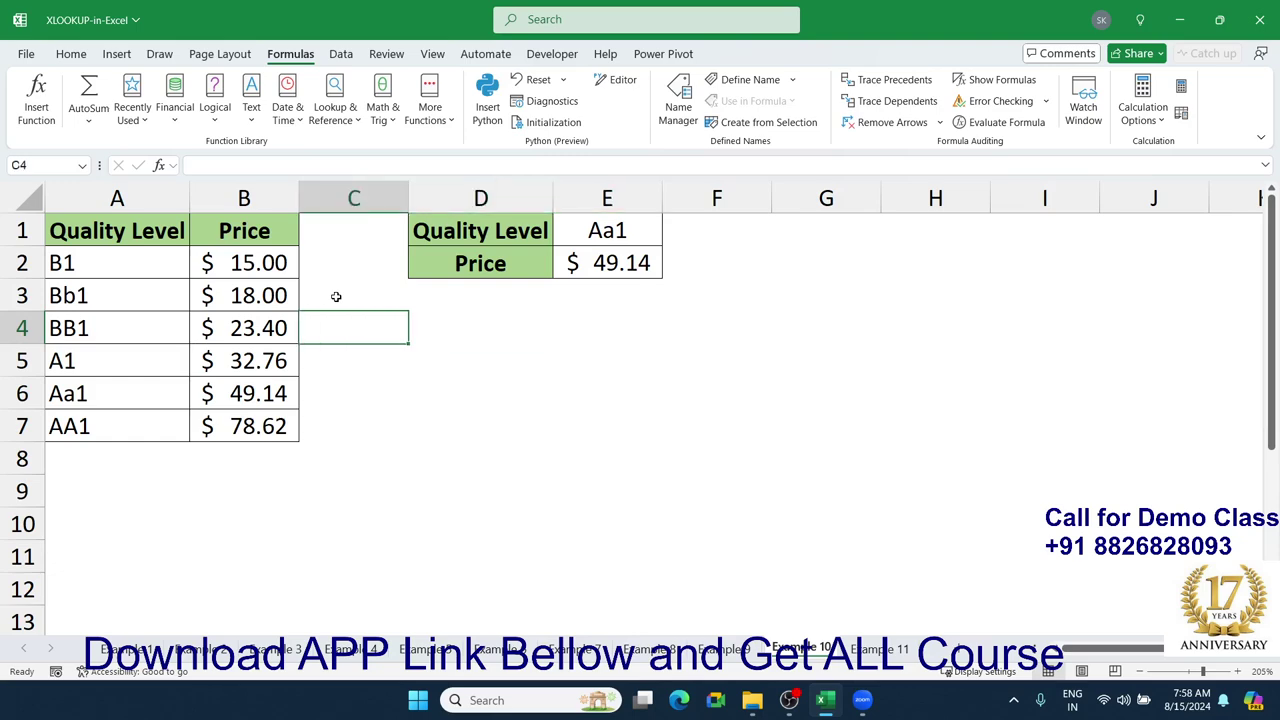
key("Left")
key("Left")
key("Up")
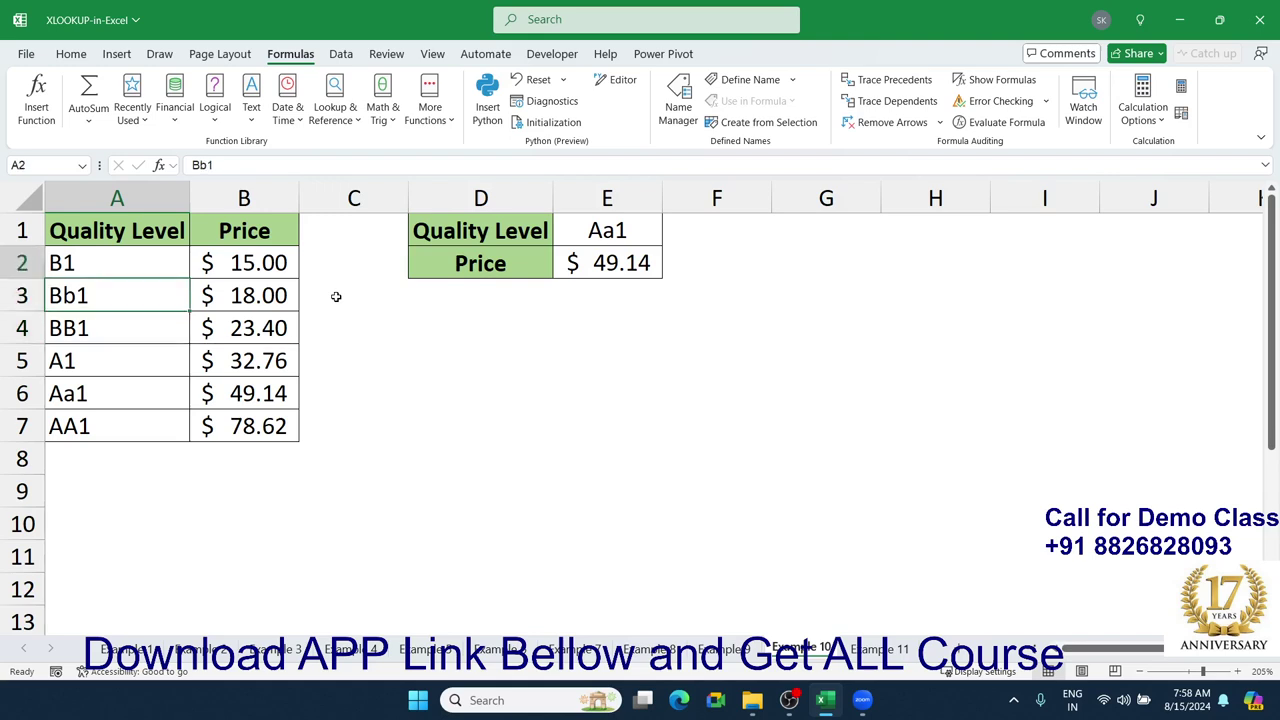
key("Up")
key("Right")
key("Right")
key("Right")
key("Right")
key("Right")
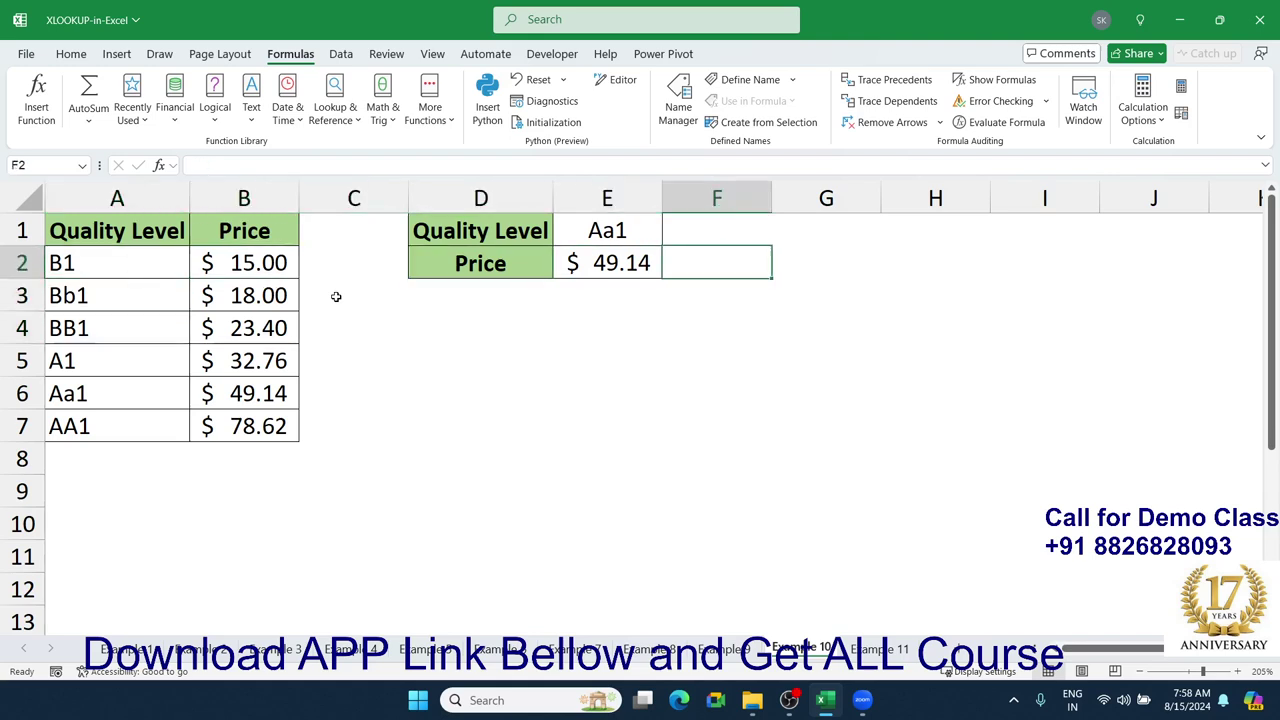
key("Up")
type("=vl")
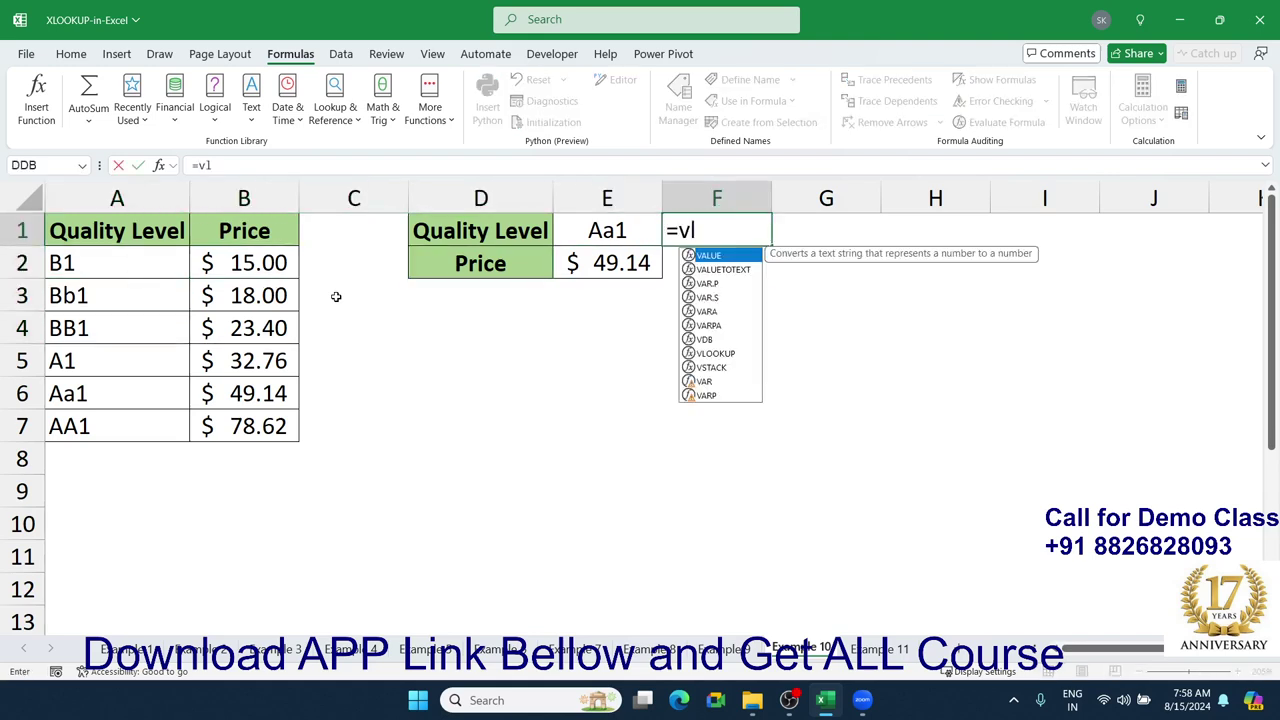
key("Tab")
key("Left")
type(",")
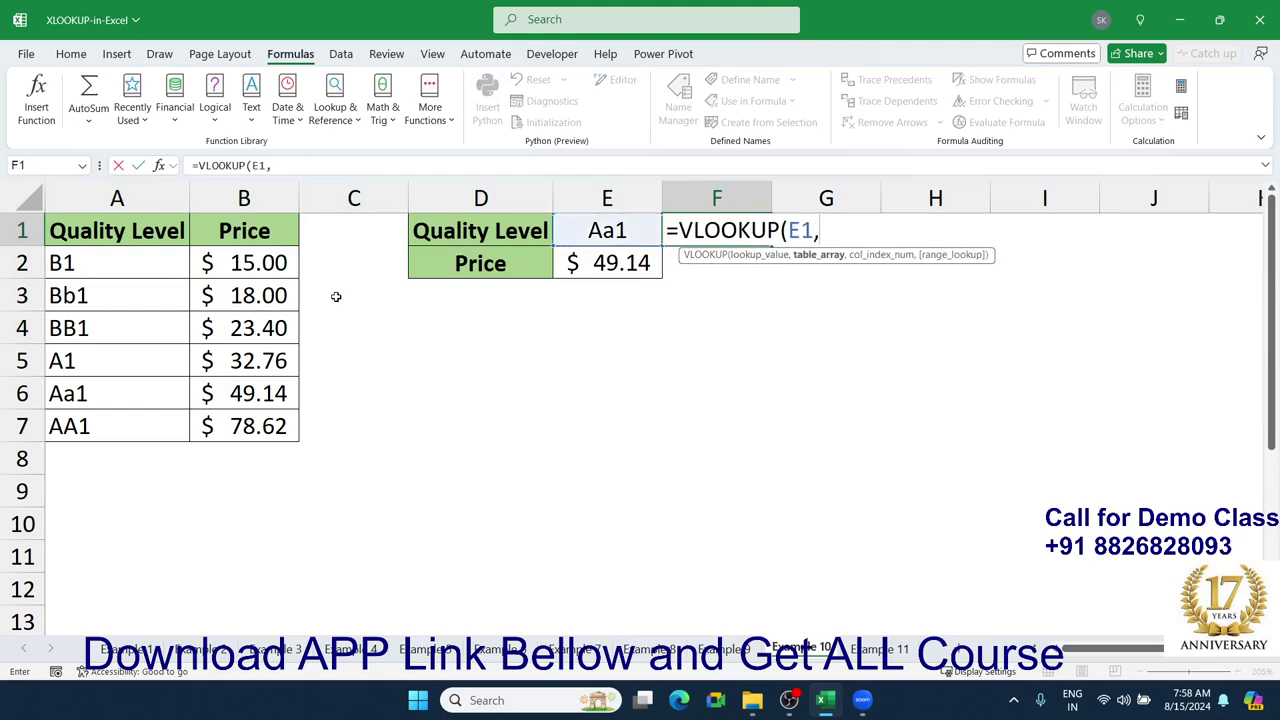
key("Left")
key("Left")
key("Left")
key("Left")
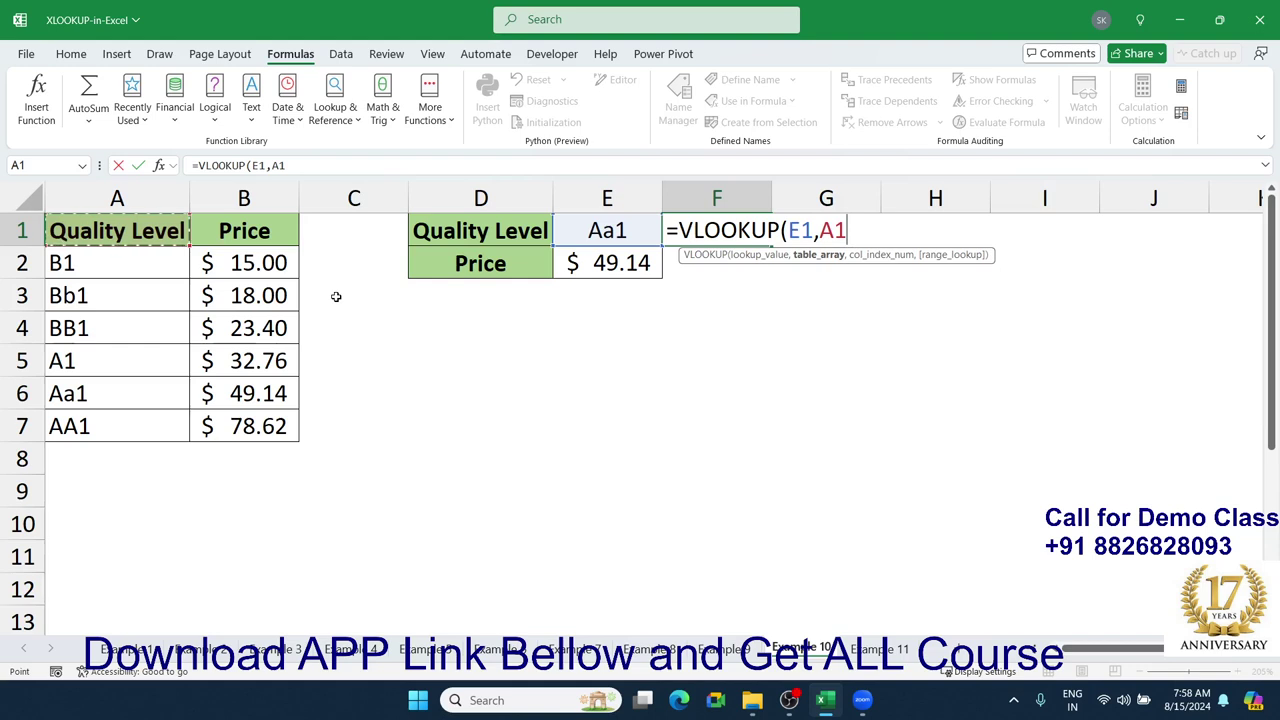
key("shift+Right")
key("ctrl+shift+Down")
type(",2,")
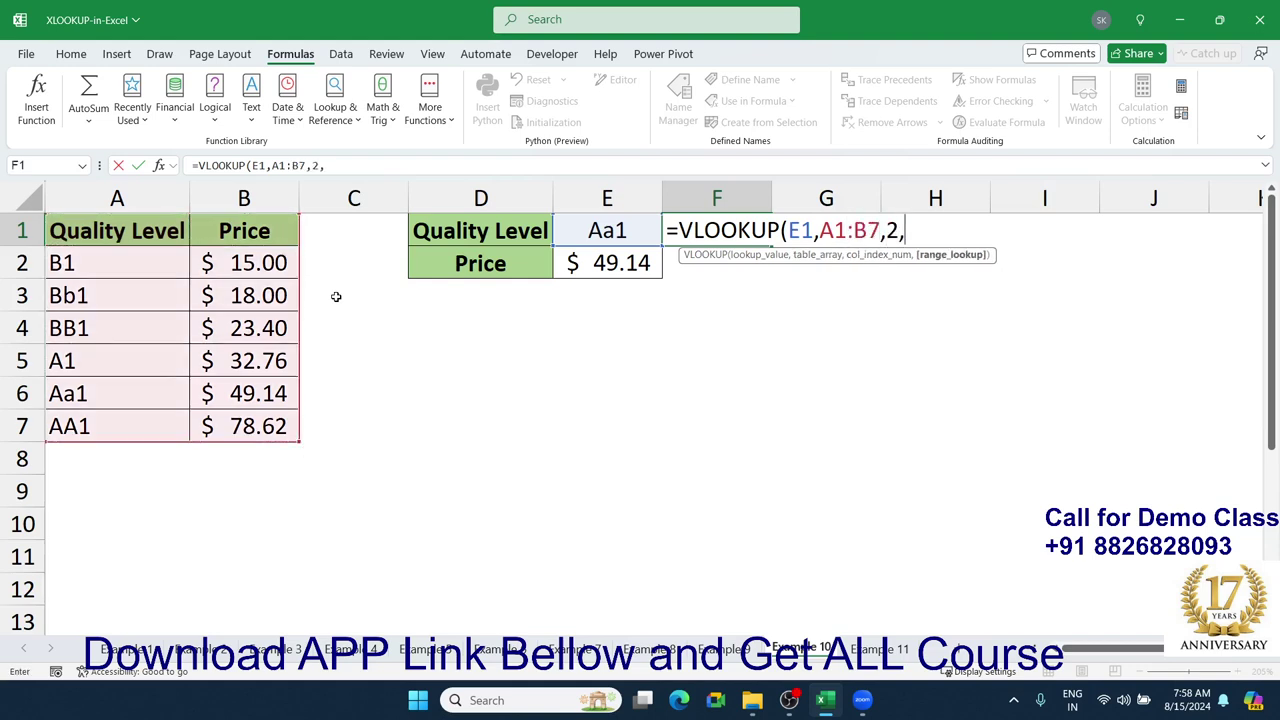
type("0")
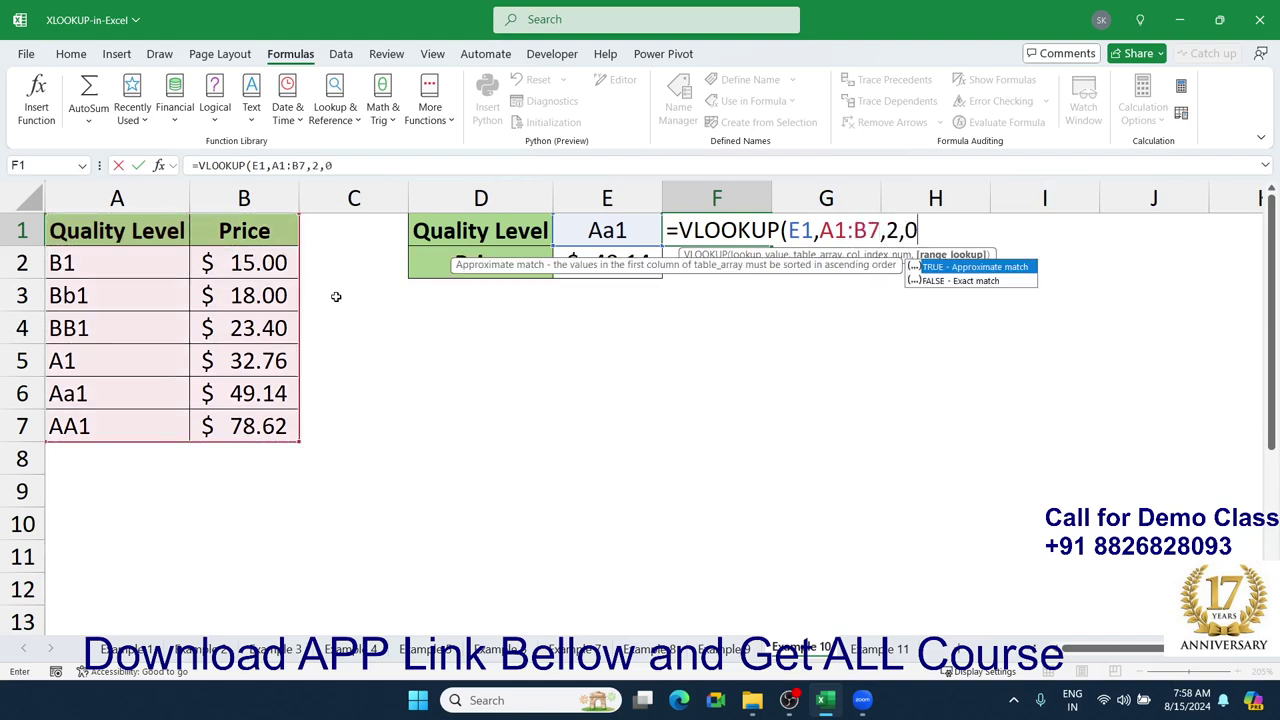
key("ctrl+Return")
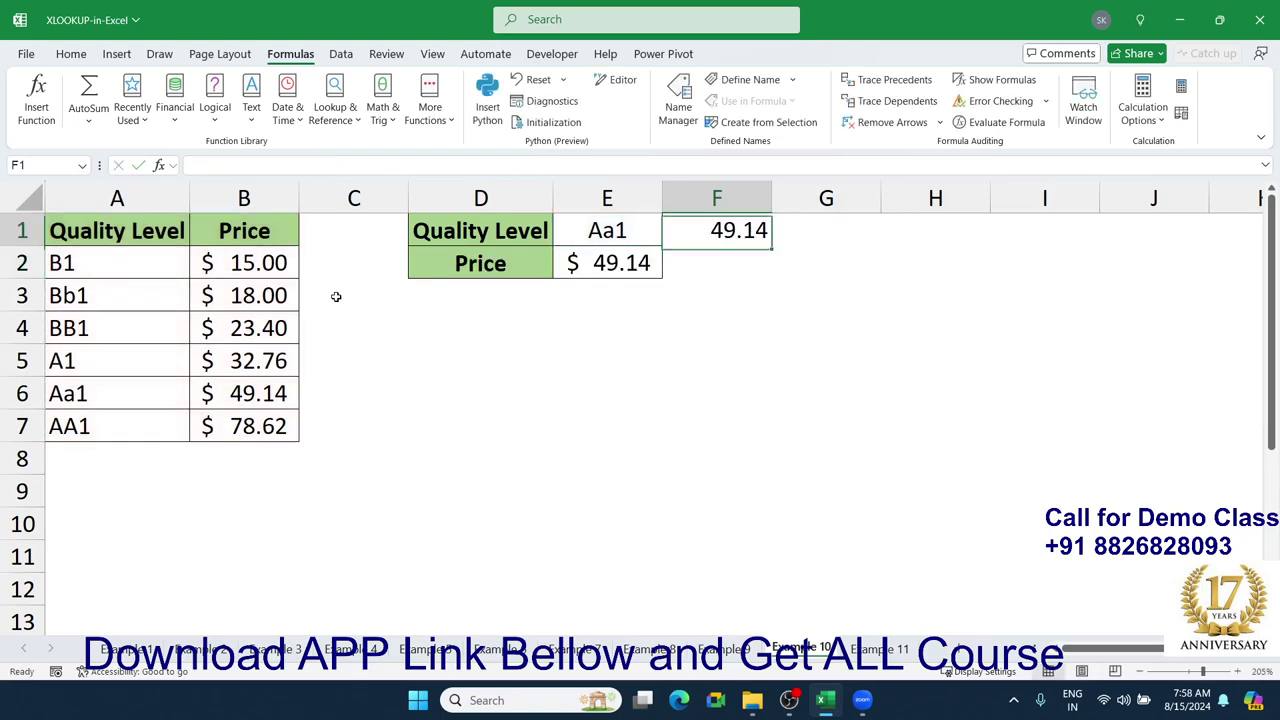
- Change the quality level in E1 to AA1
key("Left")
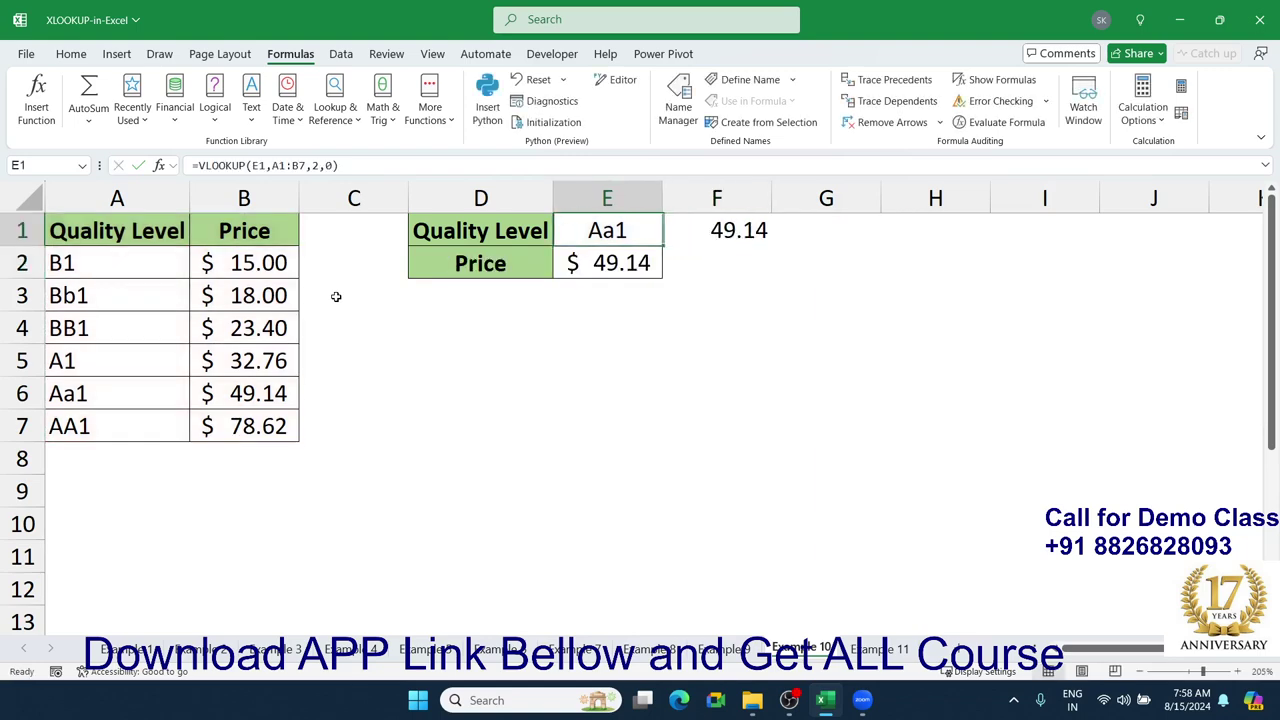
key("Left")
key("Left")
key("Right")
key("Right")
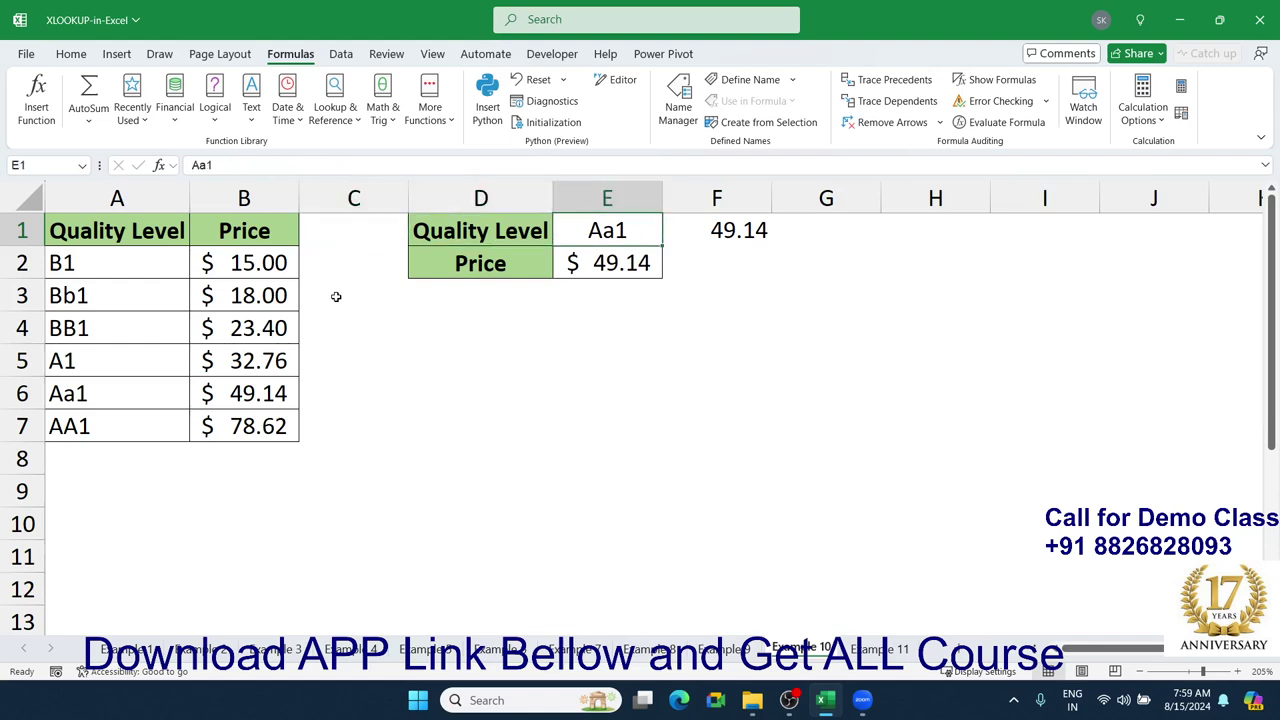
key("Left")
key("Left")
key("Left")
key("Down")
key("Down")
key("Down")
key("Down")
key("Down")
key("Left")
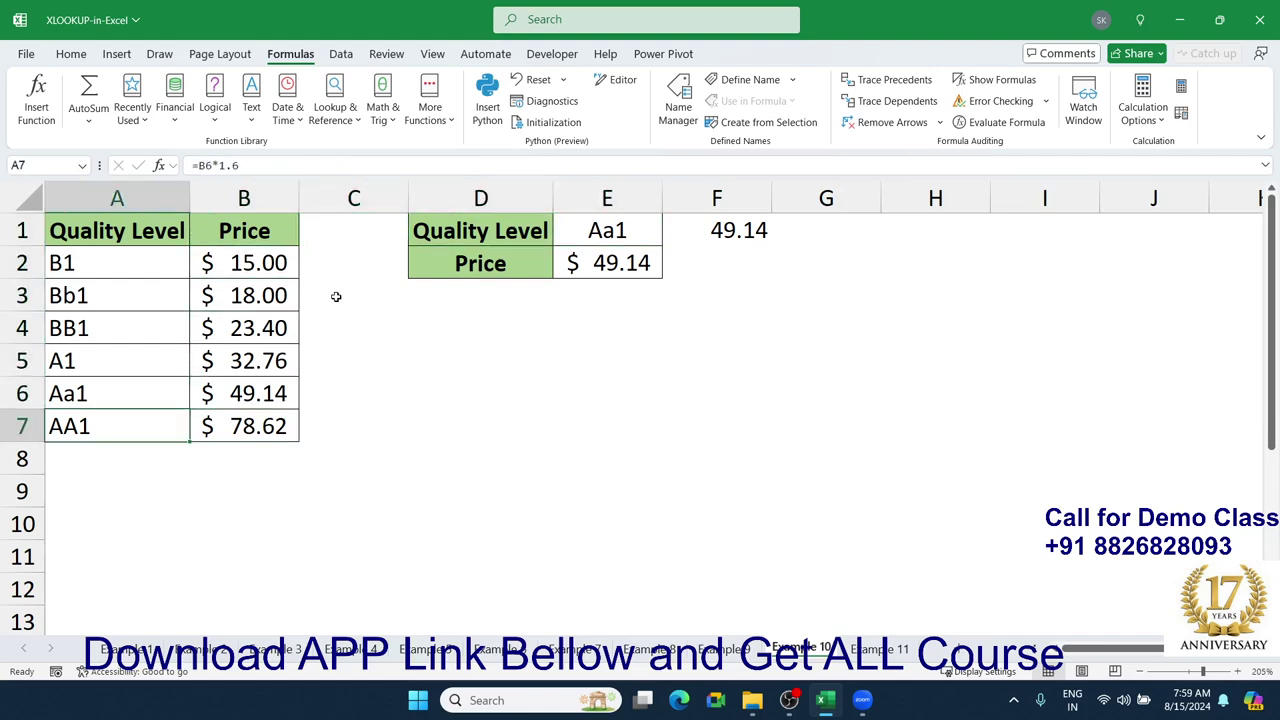
key("Right")
key("Right")
key("Right")
key("Up")
key("Up")
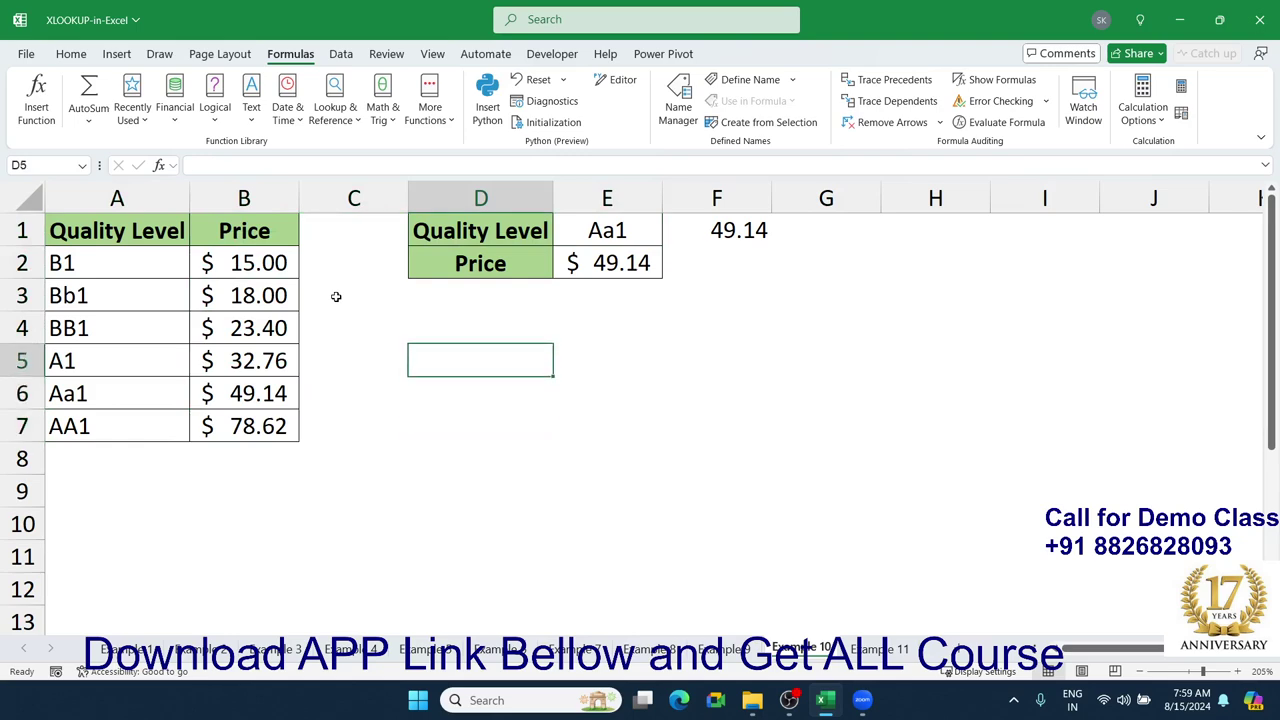
key("Up")
key("Up")
key("Up")
key("Up")
key("Right")
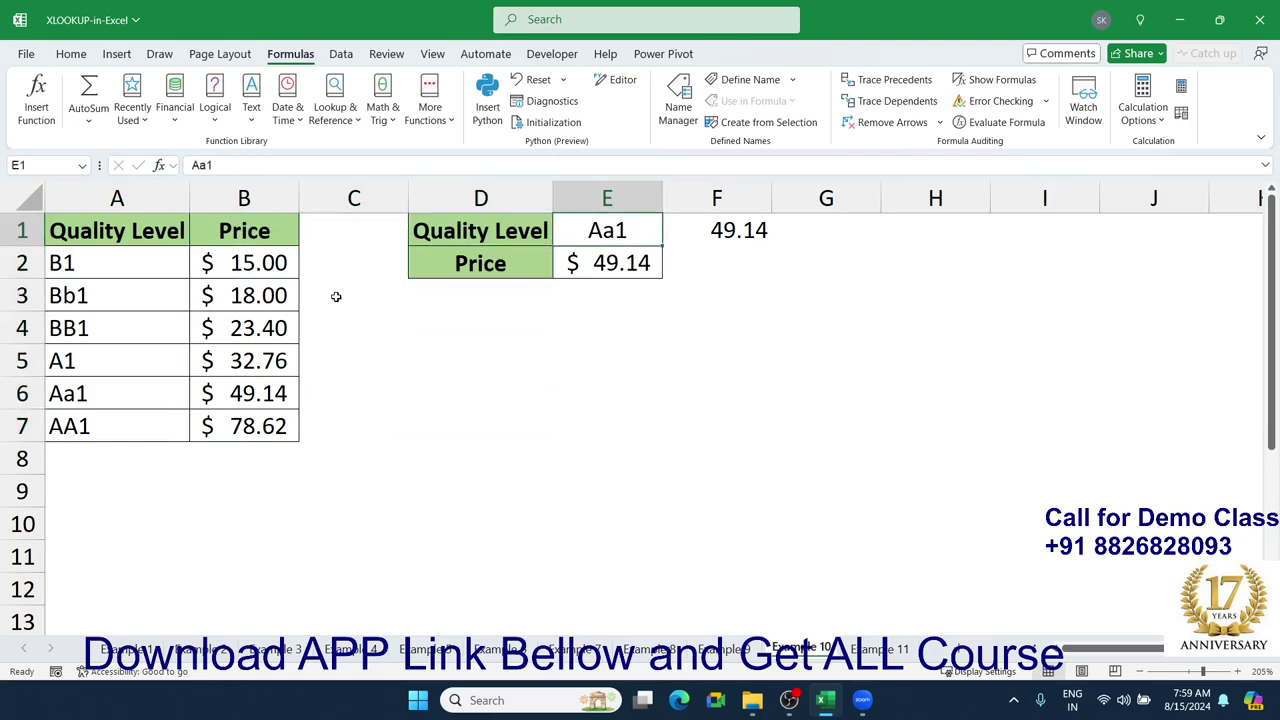
type("AA1")
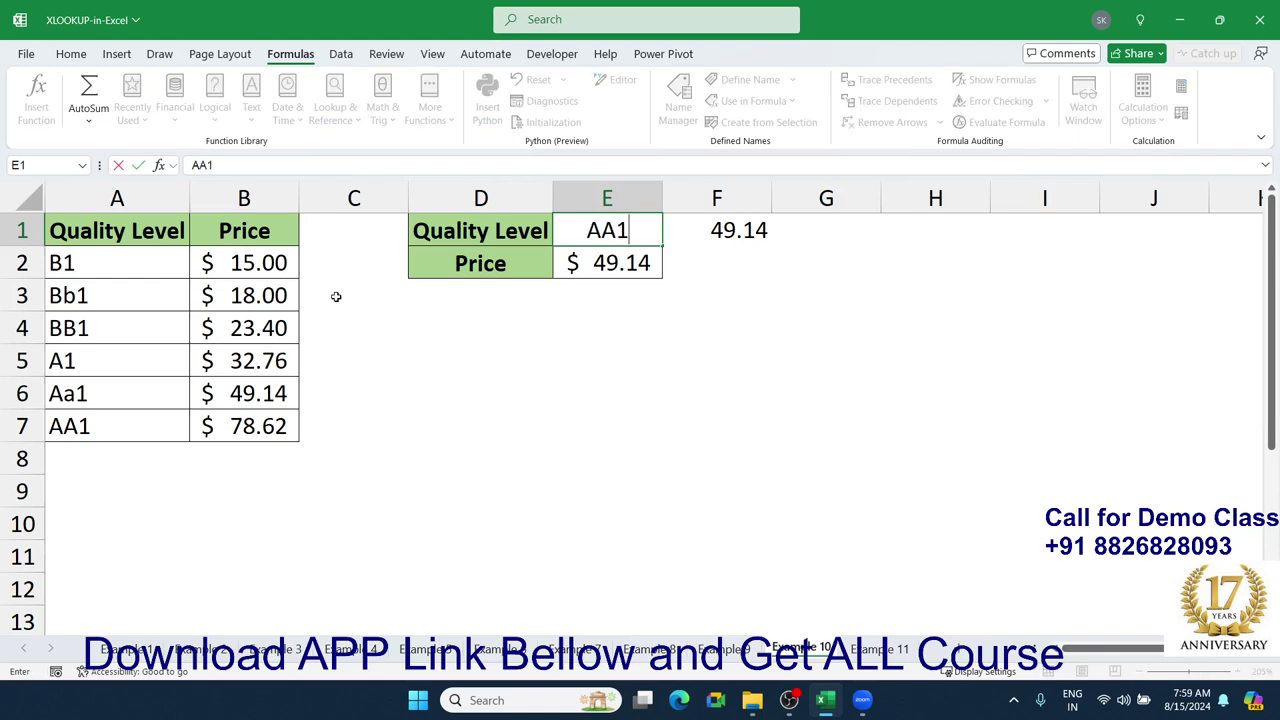
key("Return")
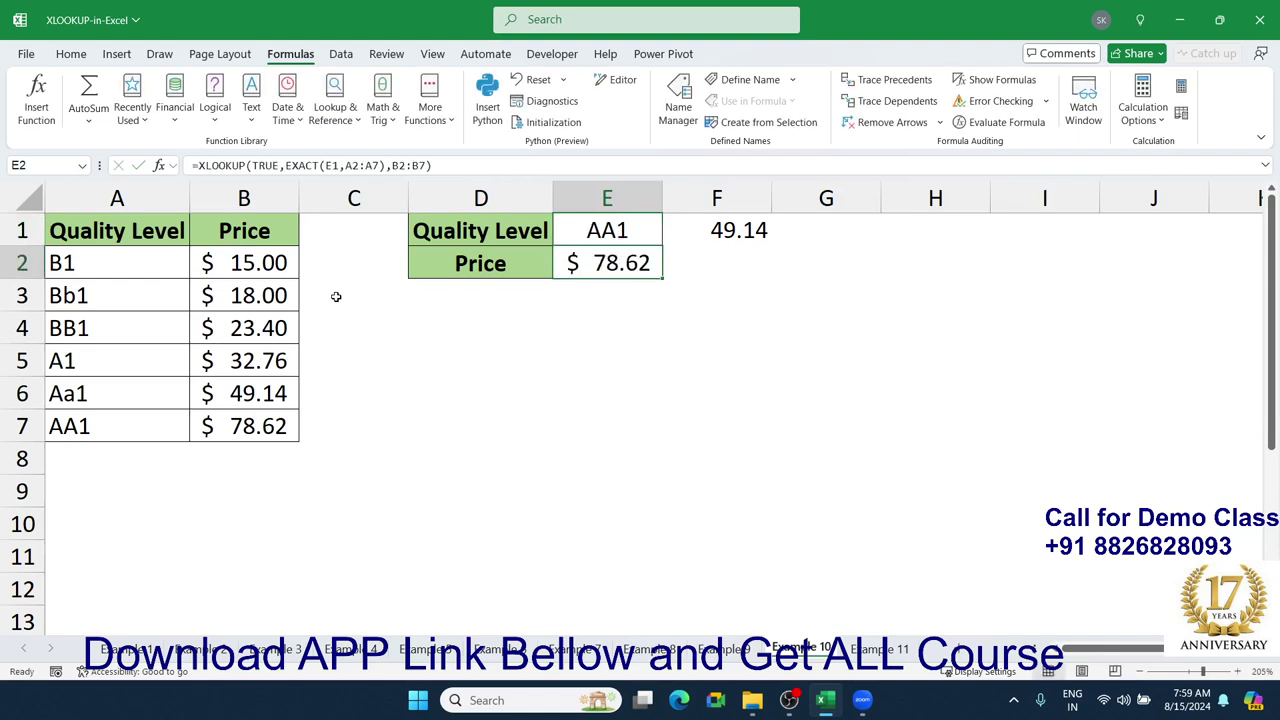
- Compare E1 with F1, whose VLOOKUP still returns 49.14 instead of AA1's price
key("Up")
key("Right")
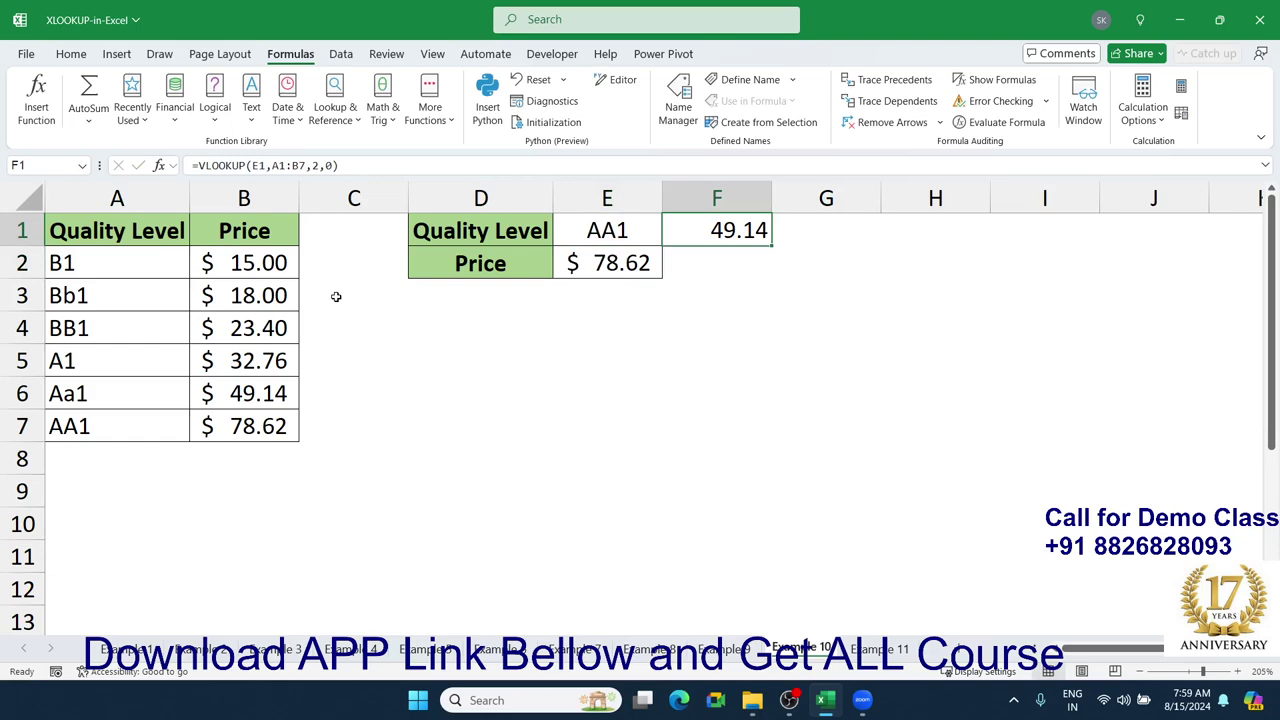
key("Left")
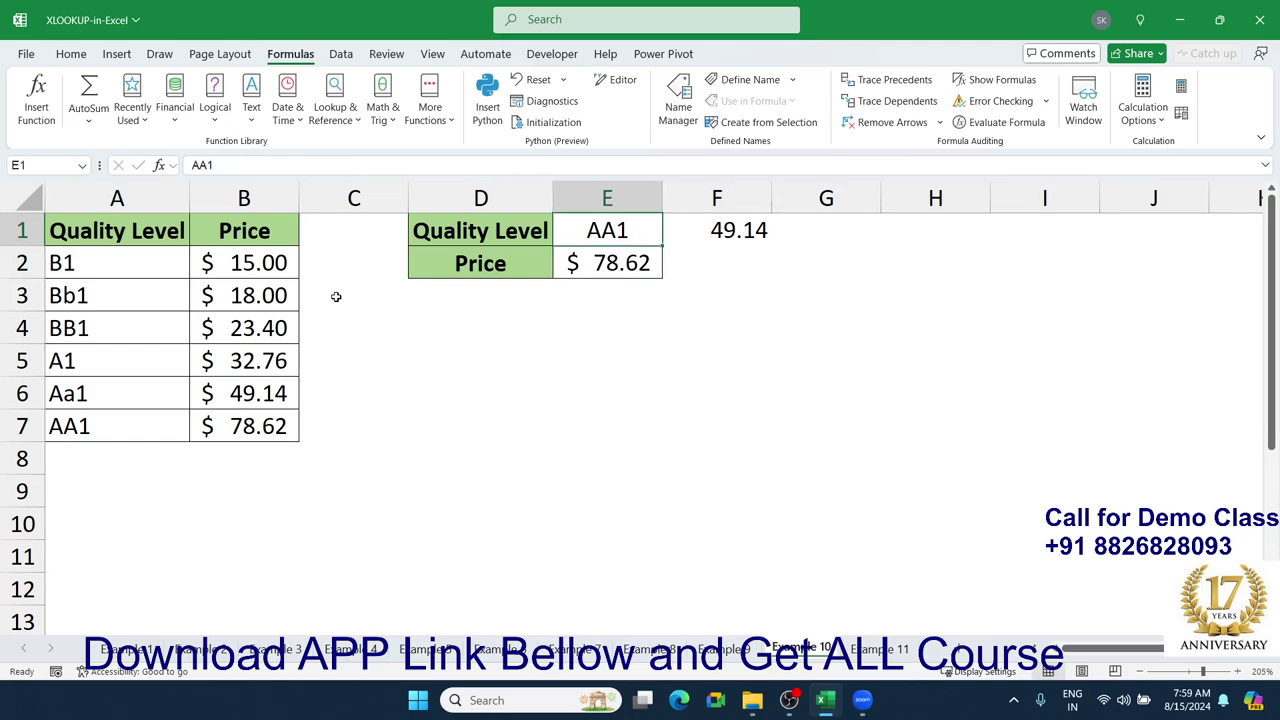
key("Right")
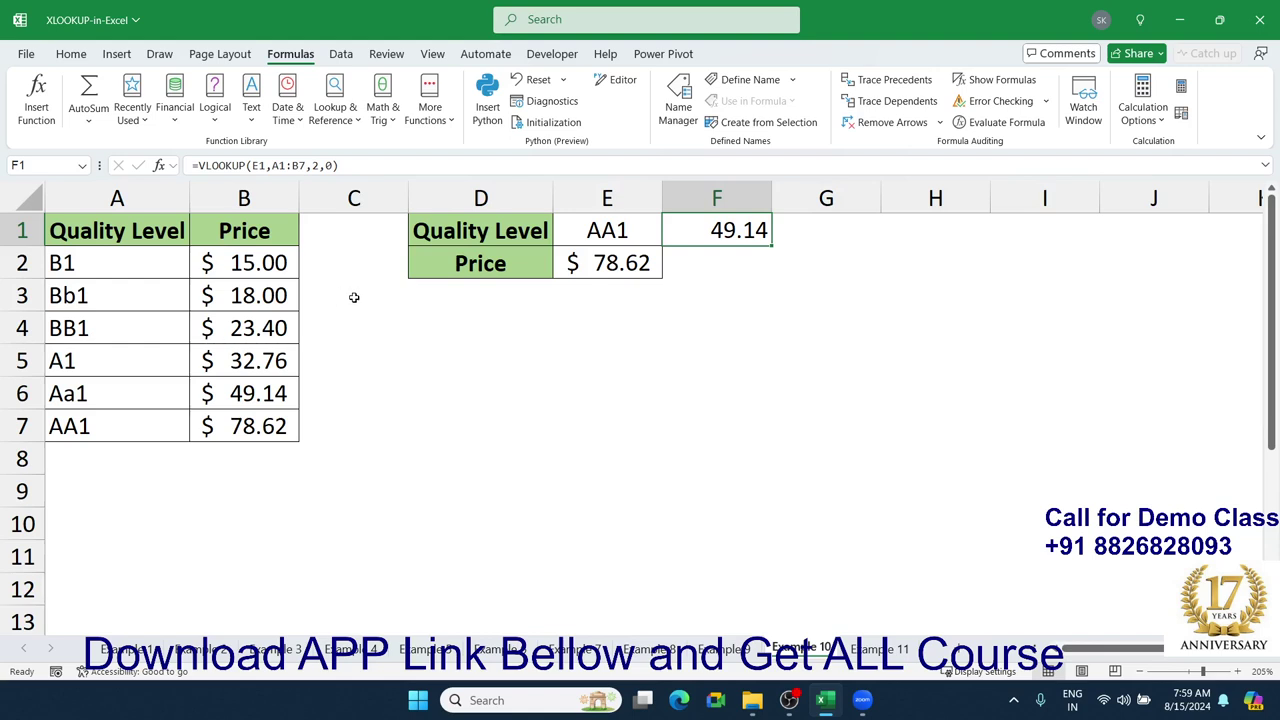
- Wrap F1's lookup range in EXACT with E1 after a too-few-arguments error; it returns #N/A
double_click(702, 235)
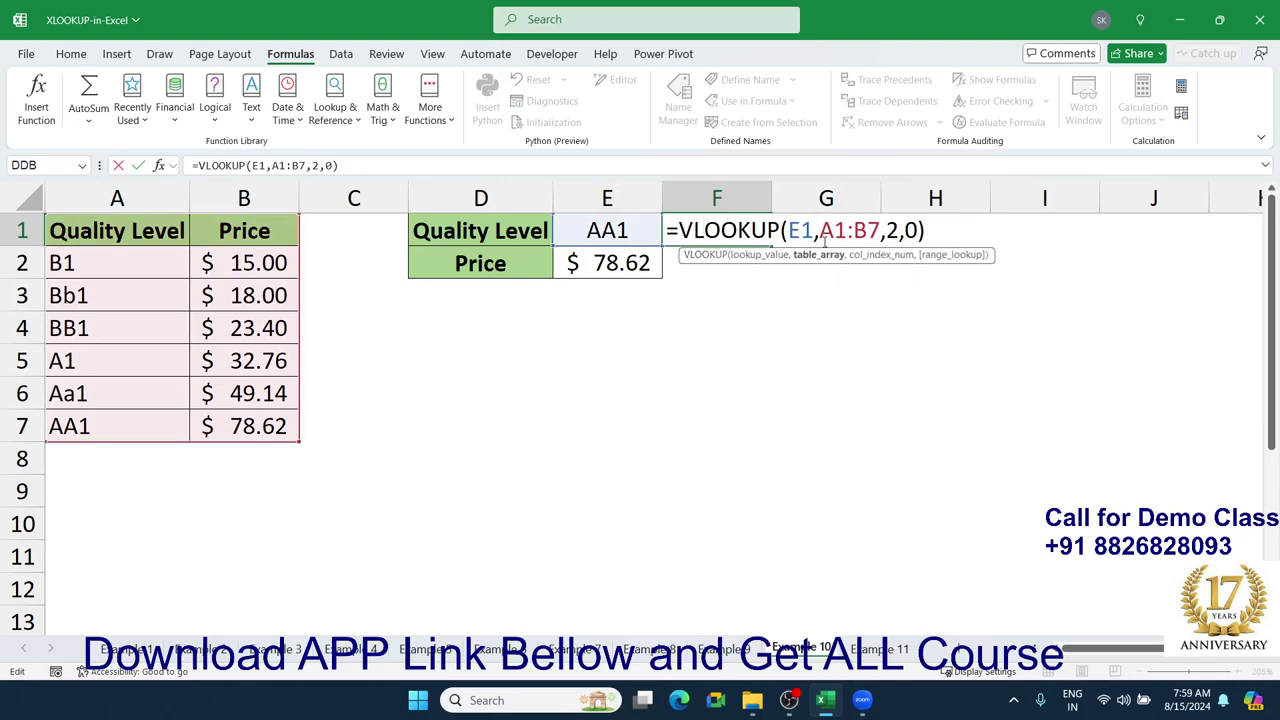
type("ex")
key("Tab")
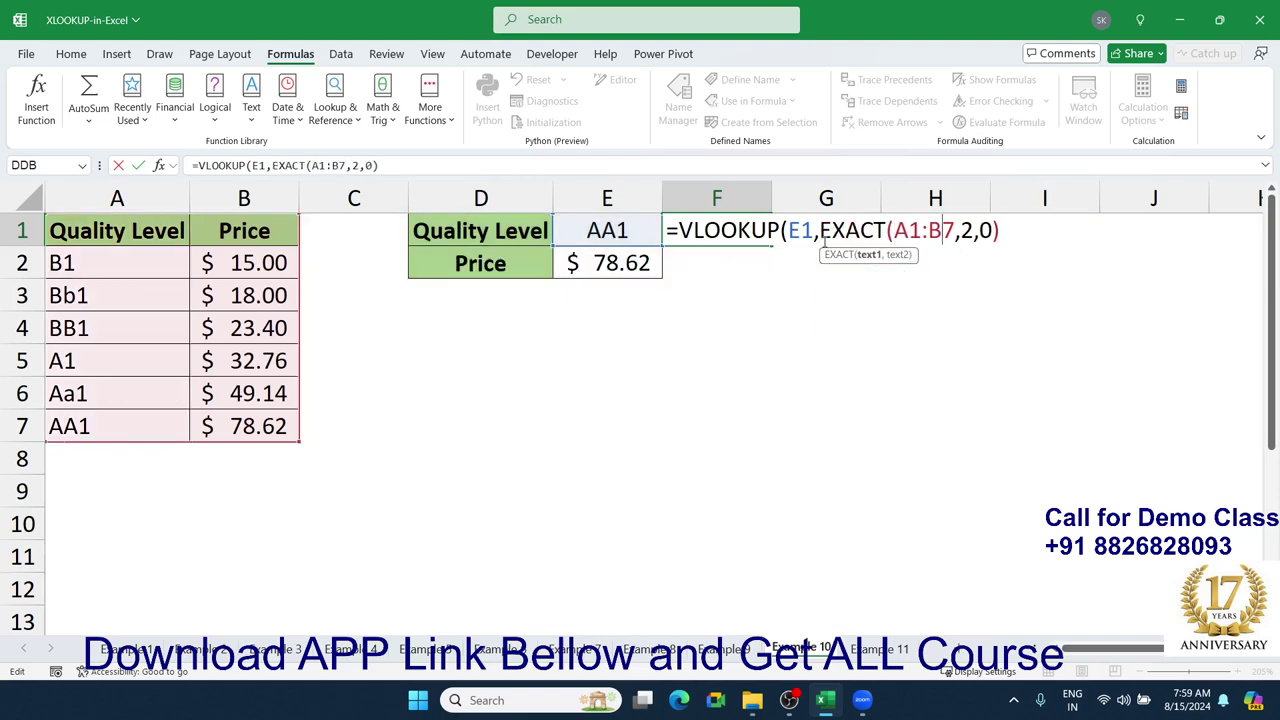
type(")")
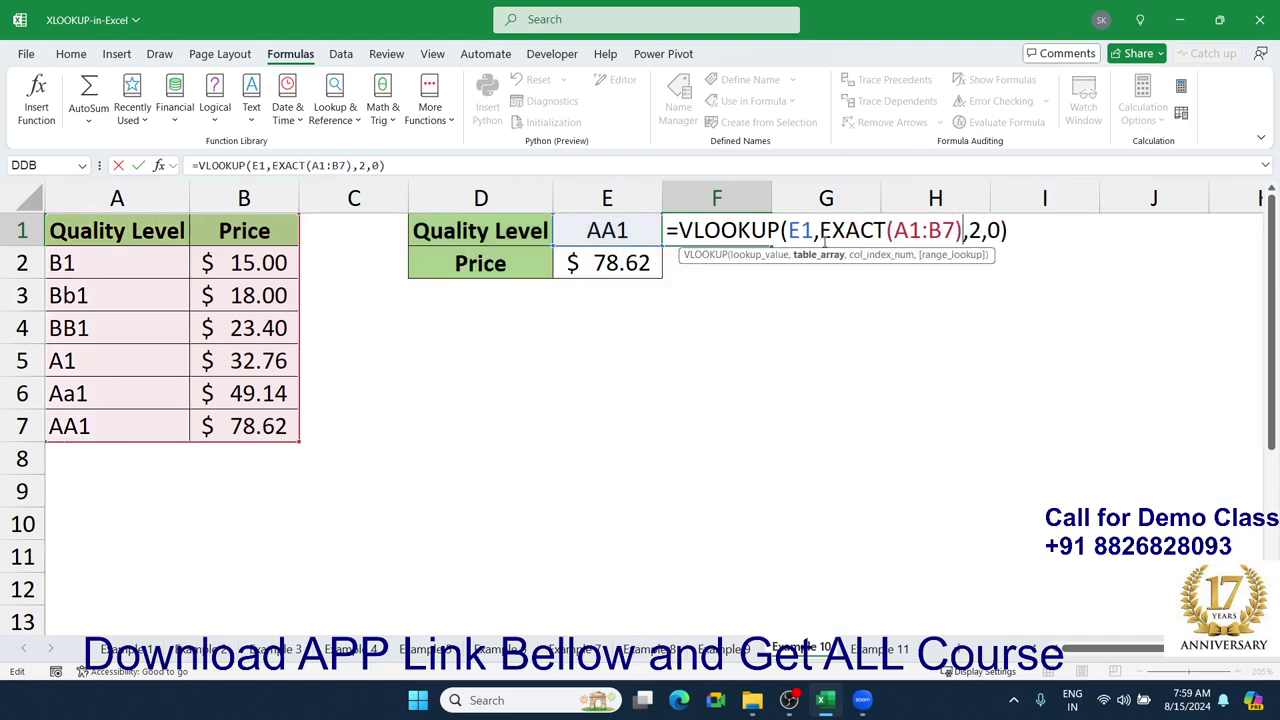
key("Return")
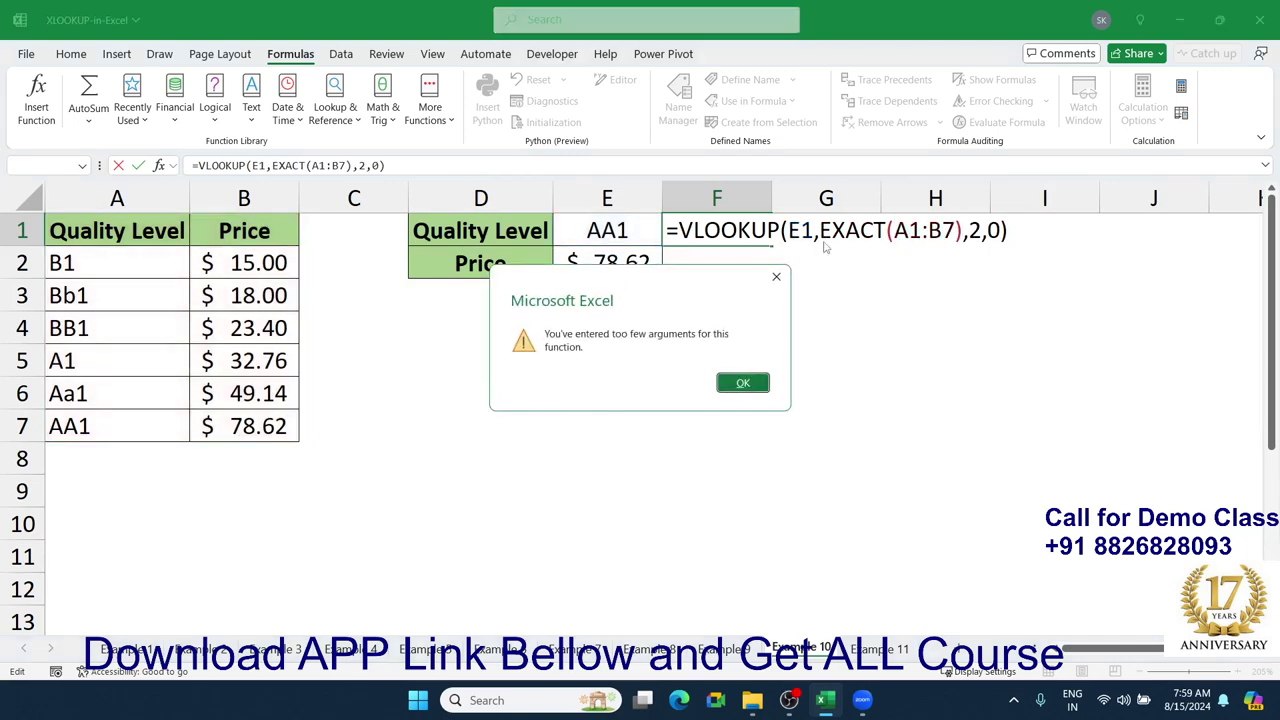
key("Return")
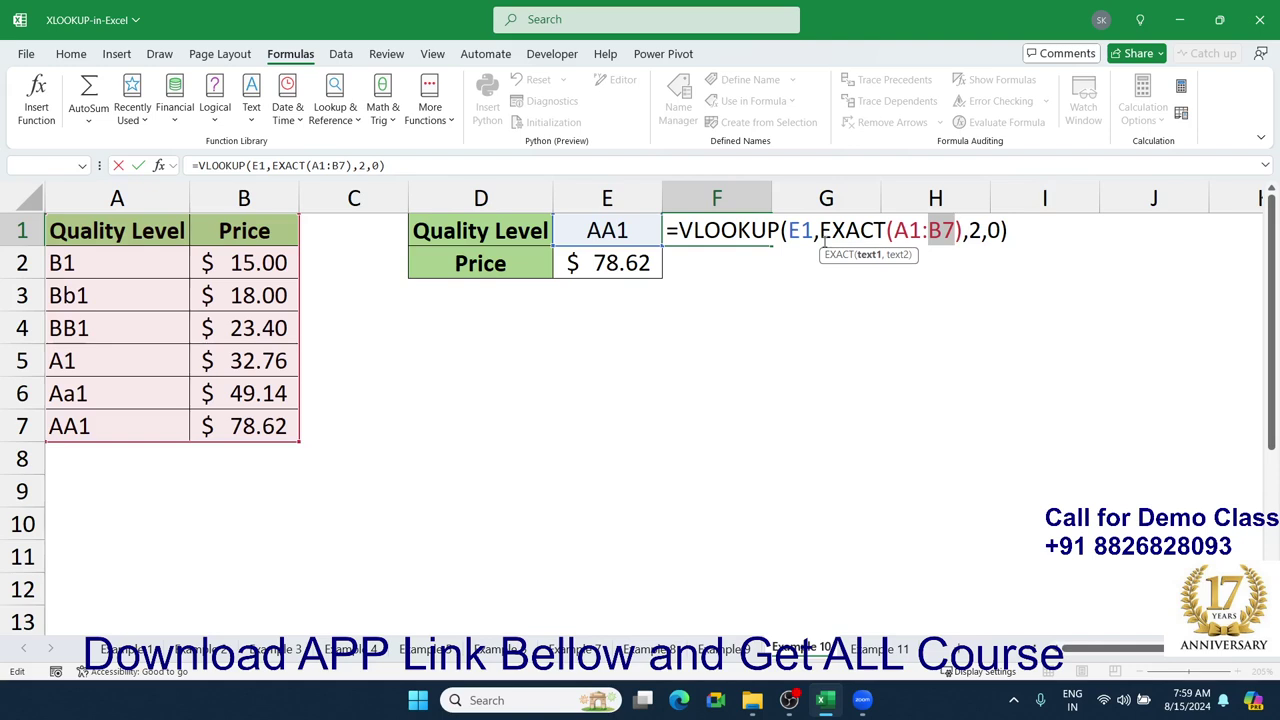
key("Right")
type(",")
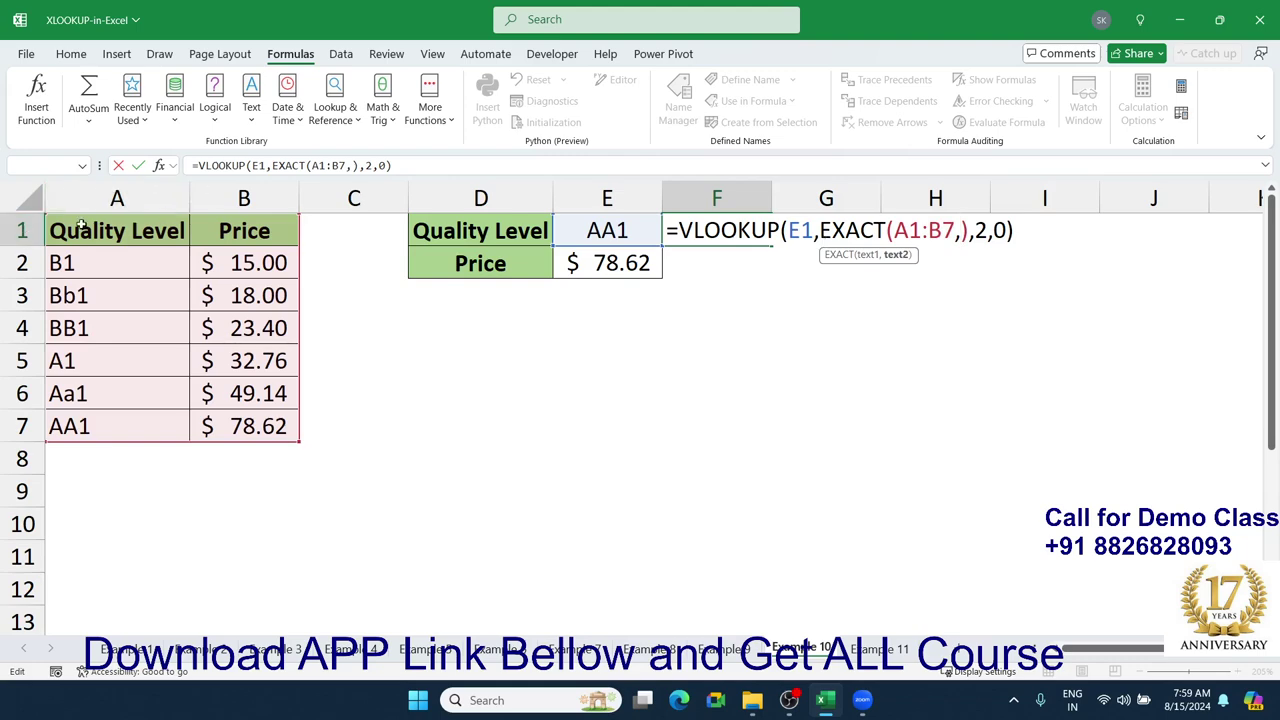
left_click(582, 218)
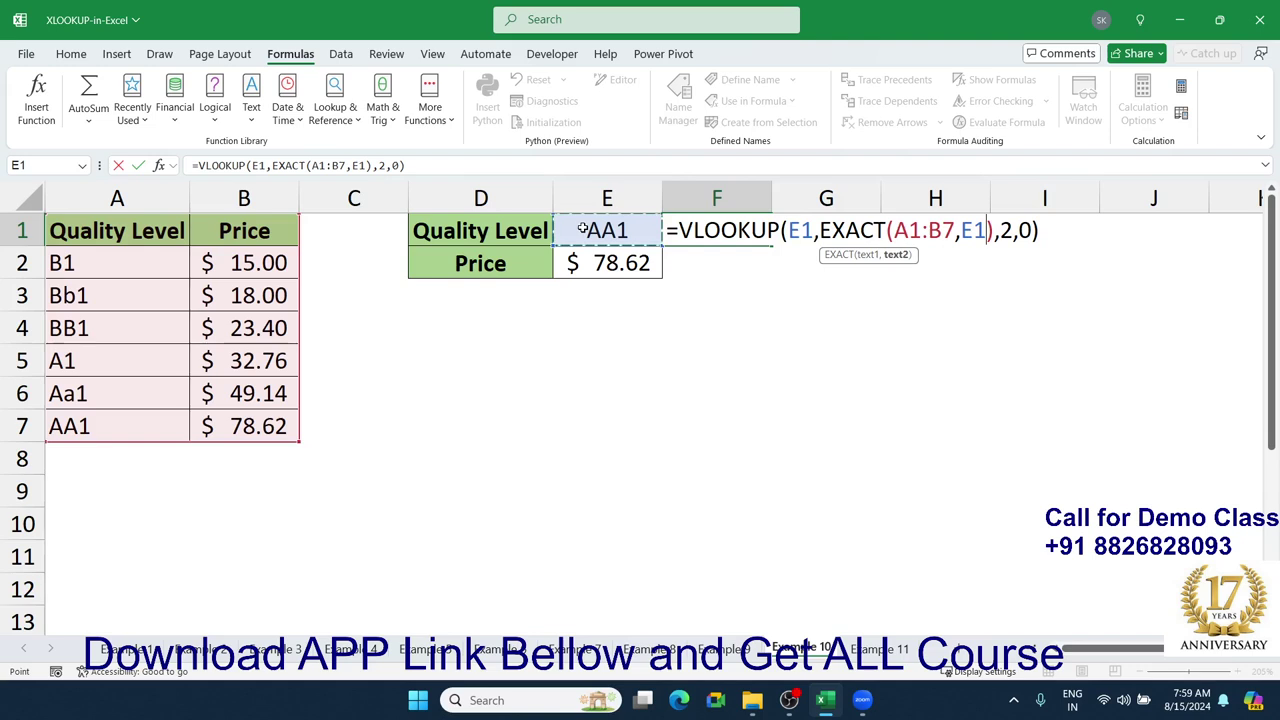
key("Return")
- Compare F1's #N/A result with the XLOOKUP price formula in E2
key("Up")
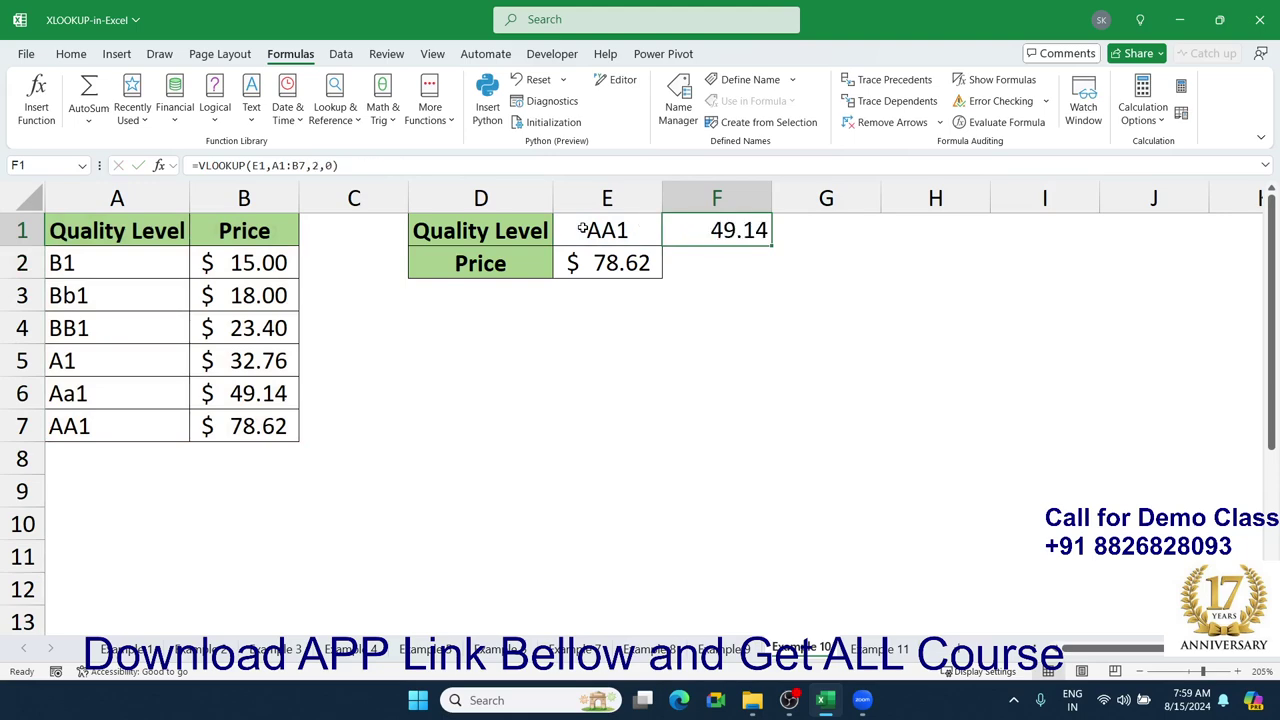
key("Down")
key("Left")
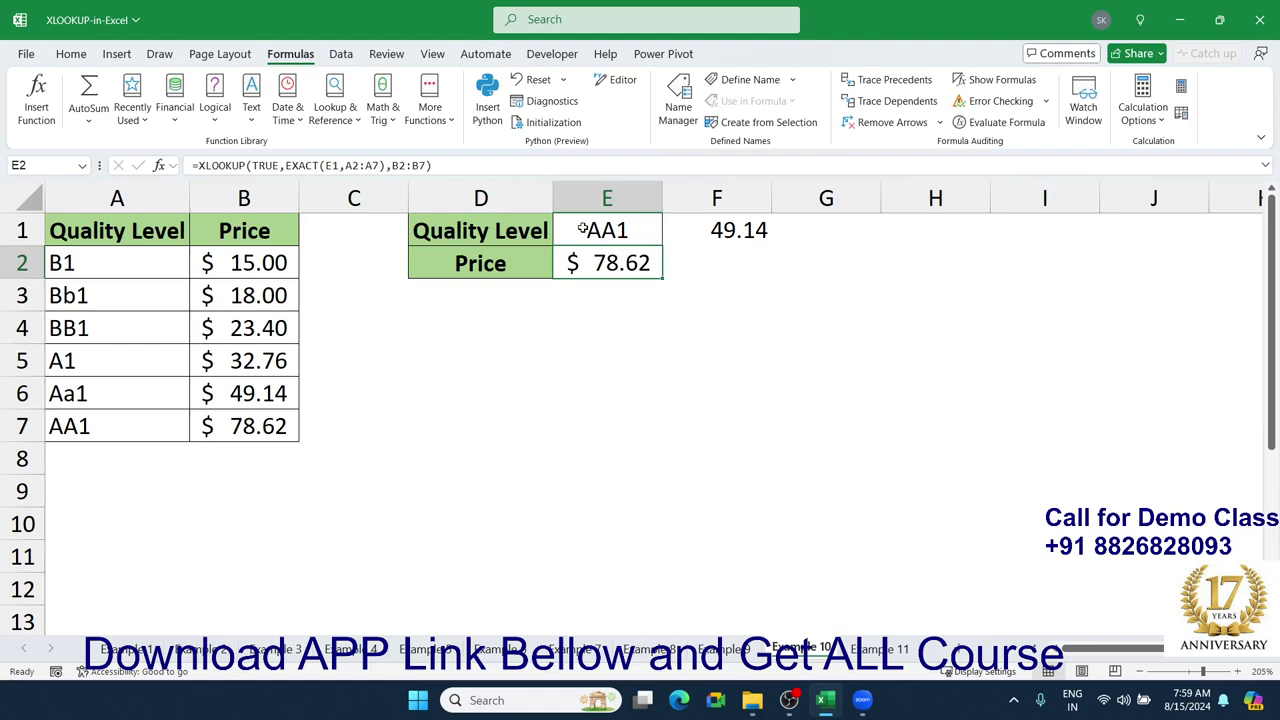
key("Right")
key("Up")
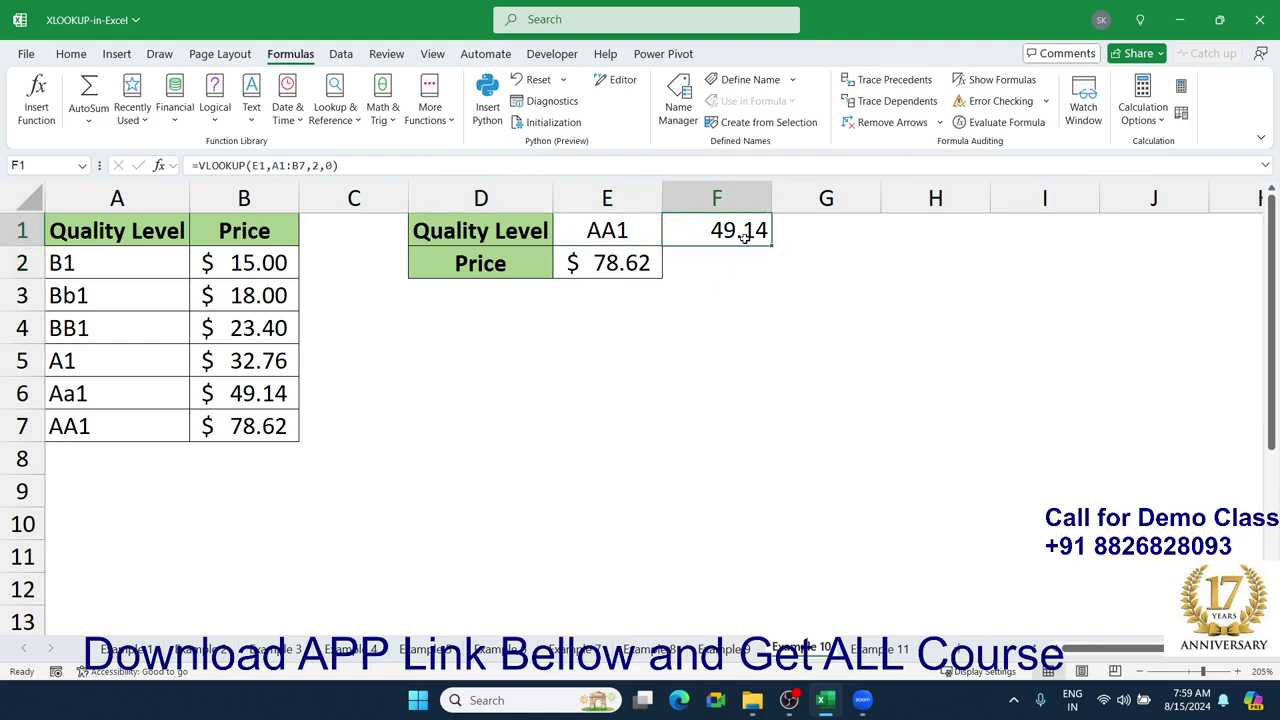
- Edit F1 to =VLOOKUP(E1,EXACT(E1,A1:B7),2,0), which returns #N/A while E2 stays $78.62
double_click(748, 237)
left_click(822, 232)
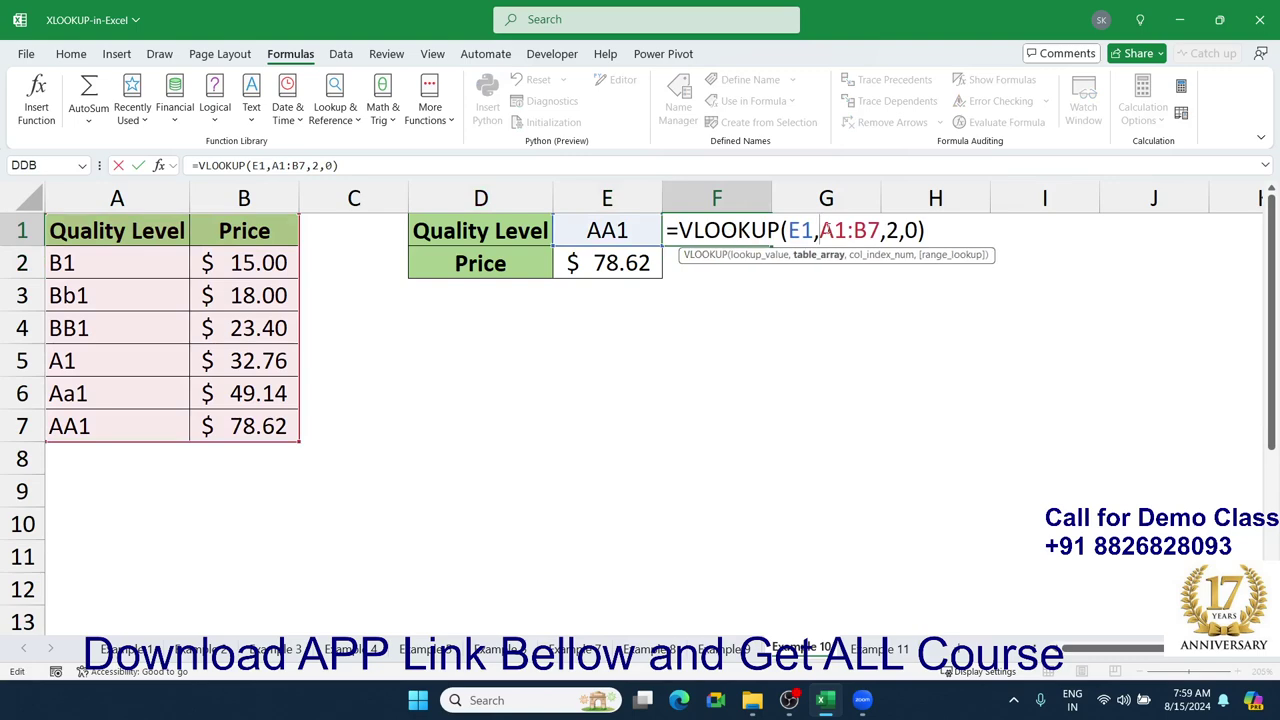
type("ex")
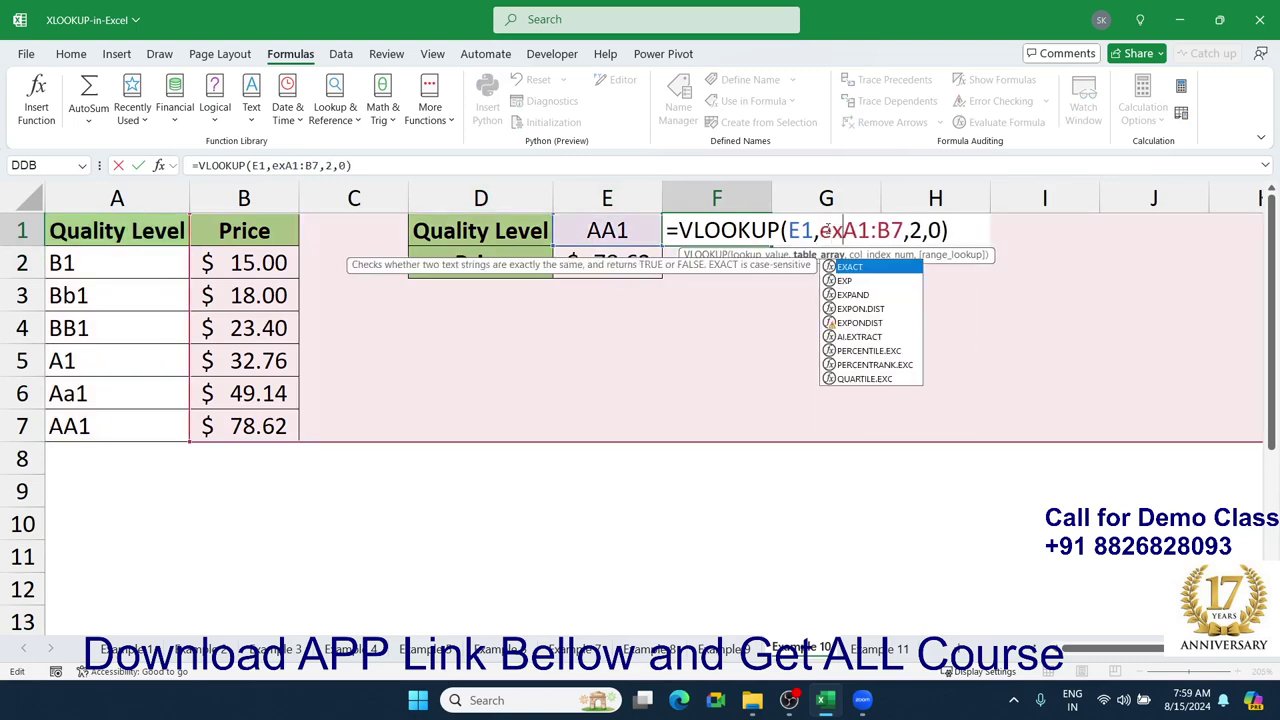
key("Tab")
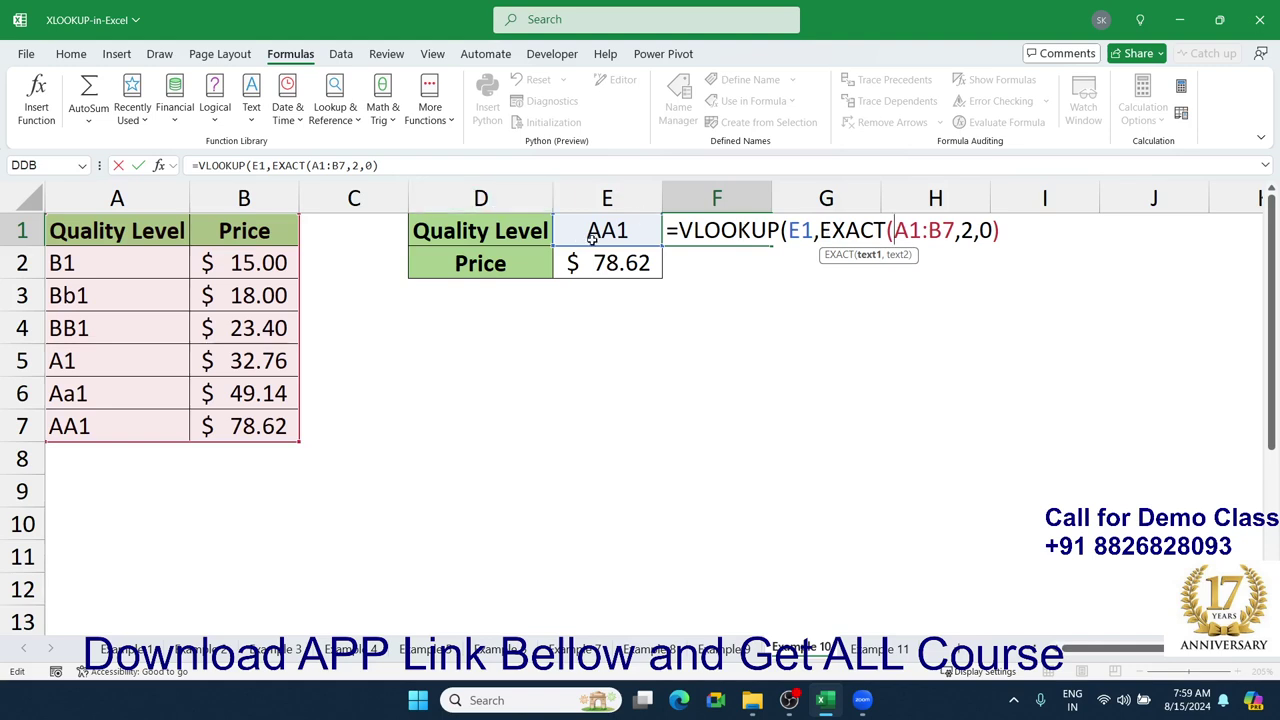
left_click(593, 237)
type(",")
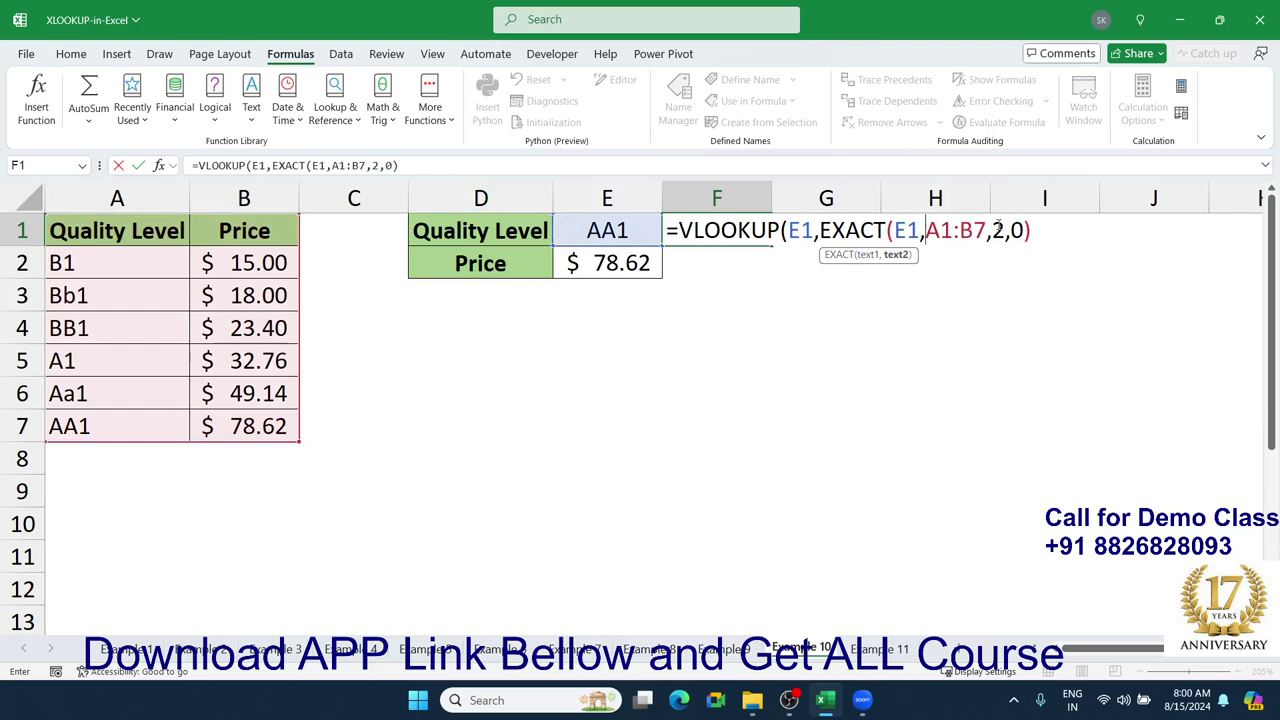
left_click(988, 230)
type(")")
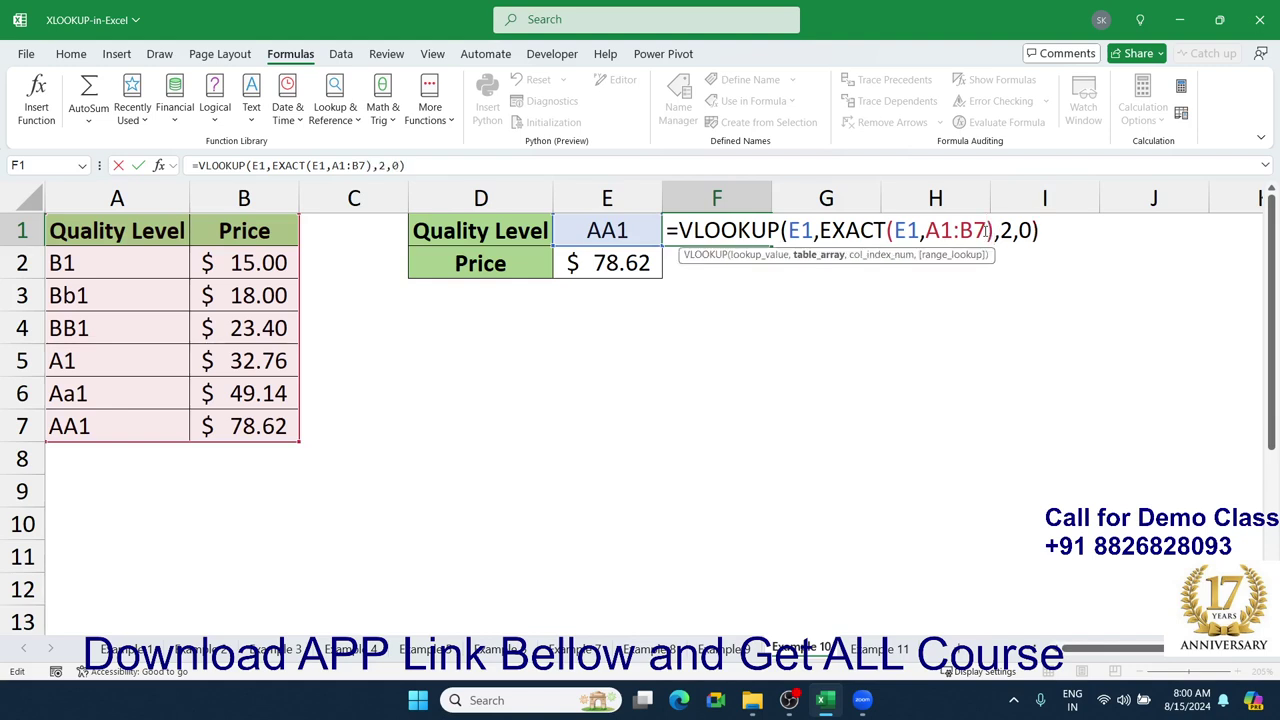
key("Return")
key("Up")
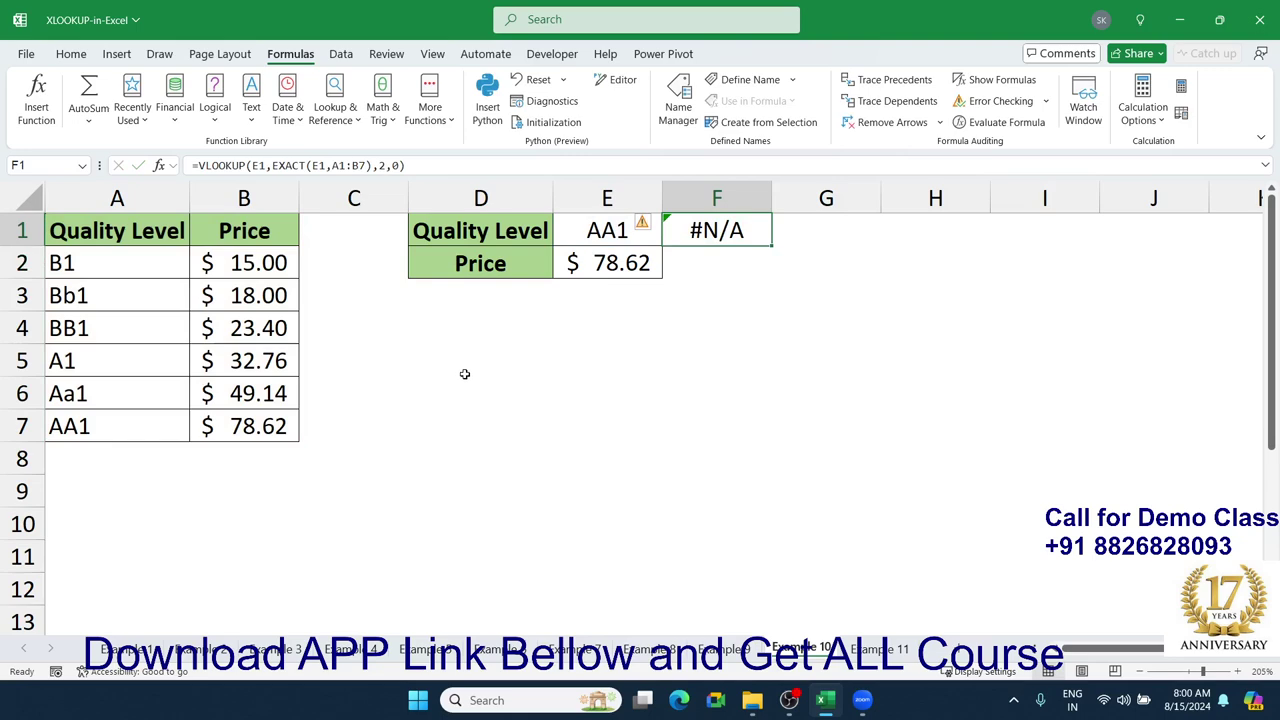
left_click(685, 265)
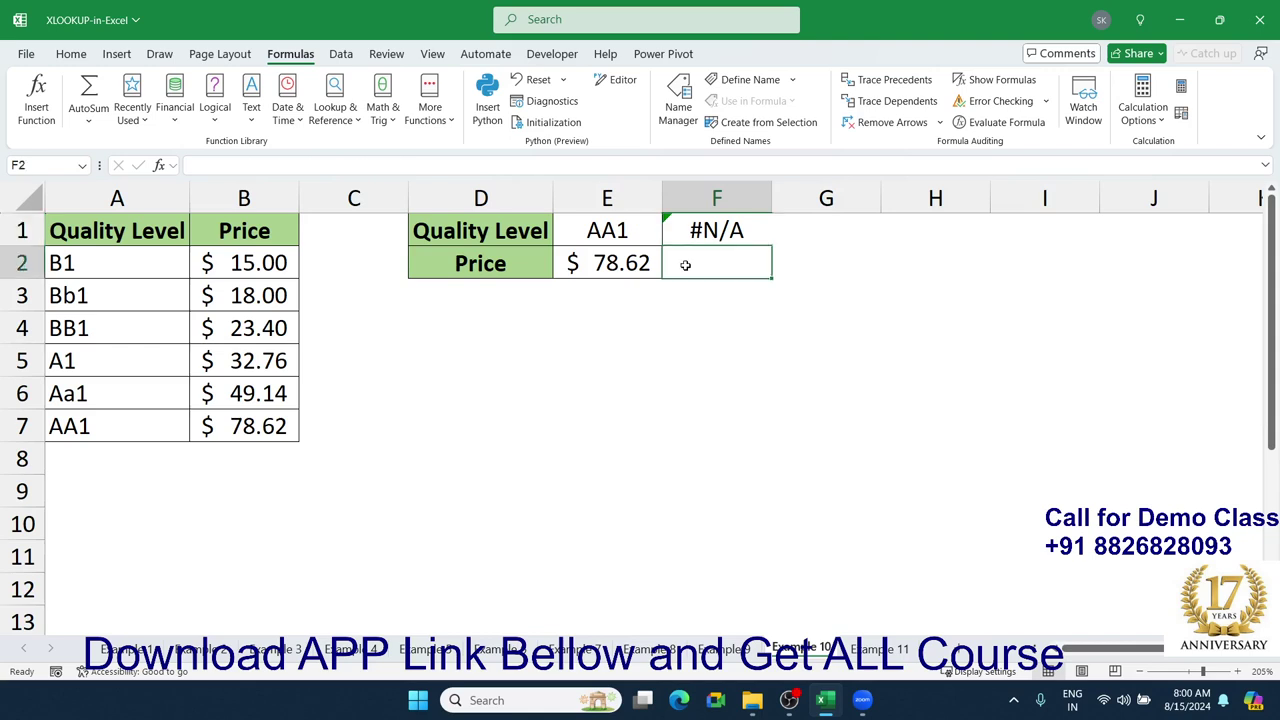
left_click(632, 266)
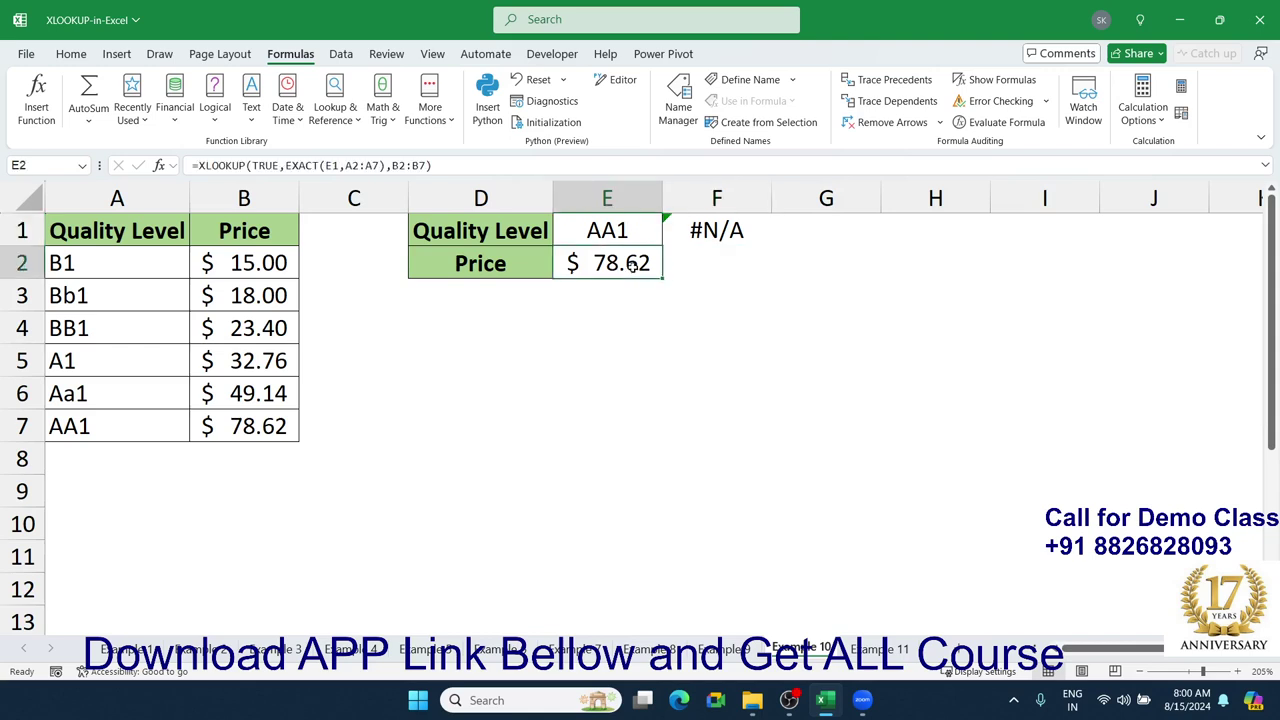
key("Delete")
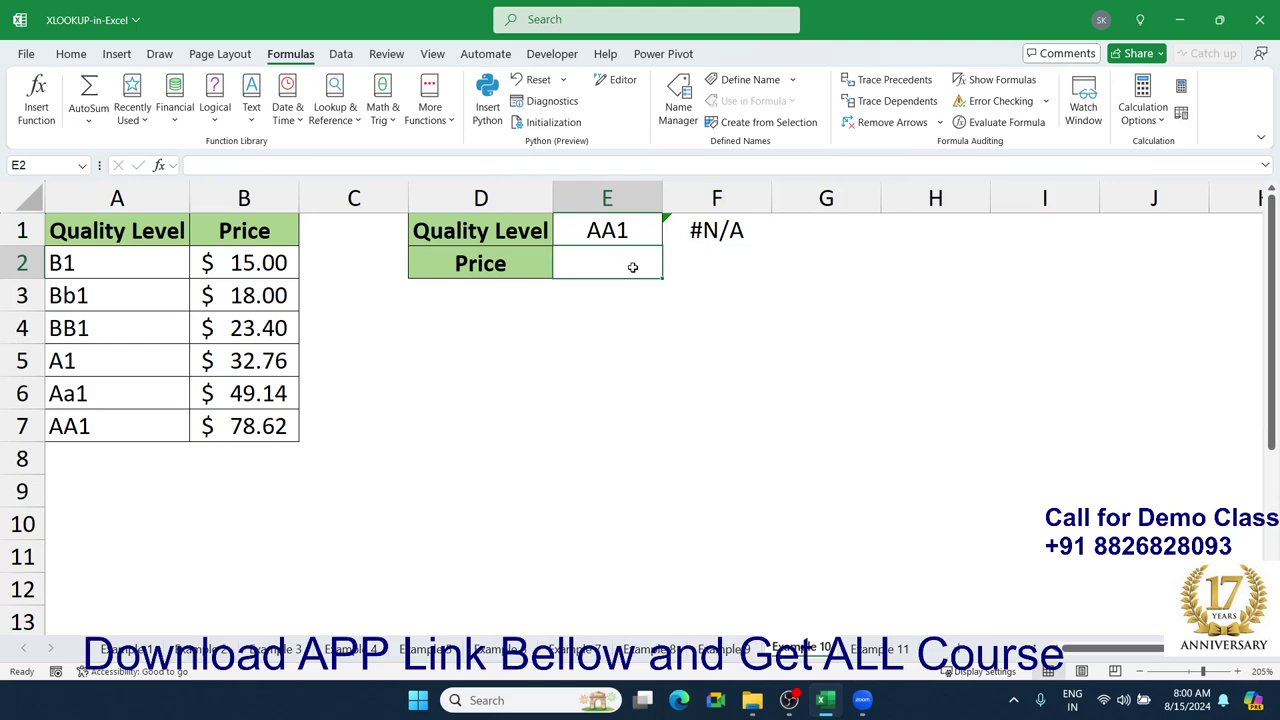
key("ctrl+z")
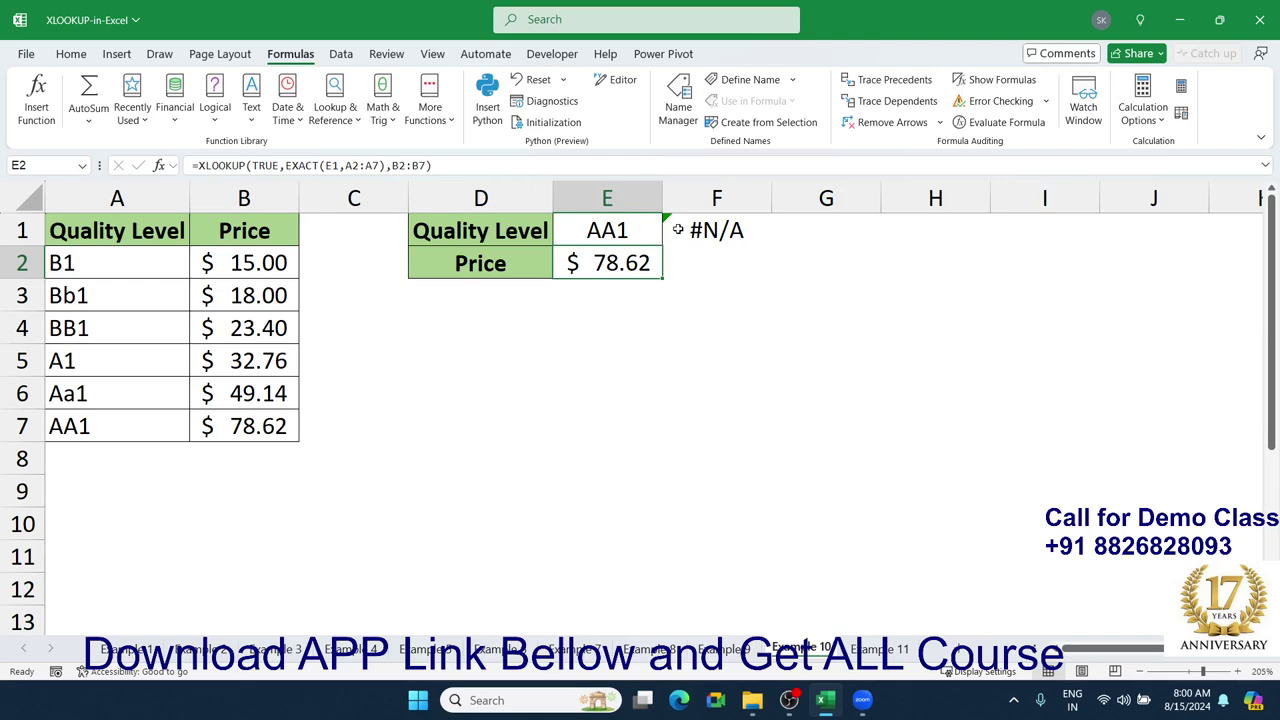
double_click(722, 236)
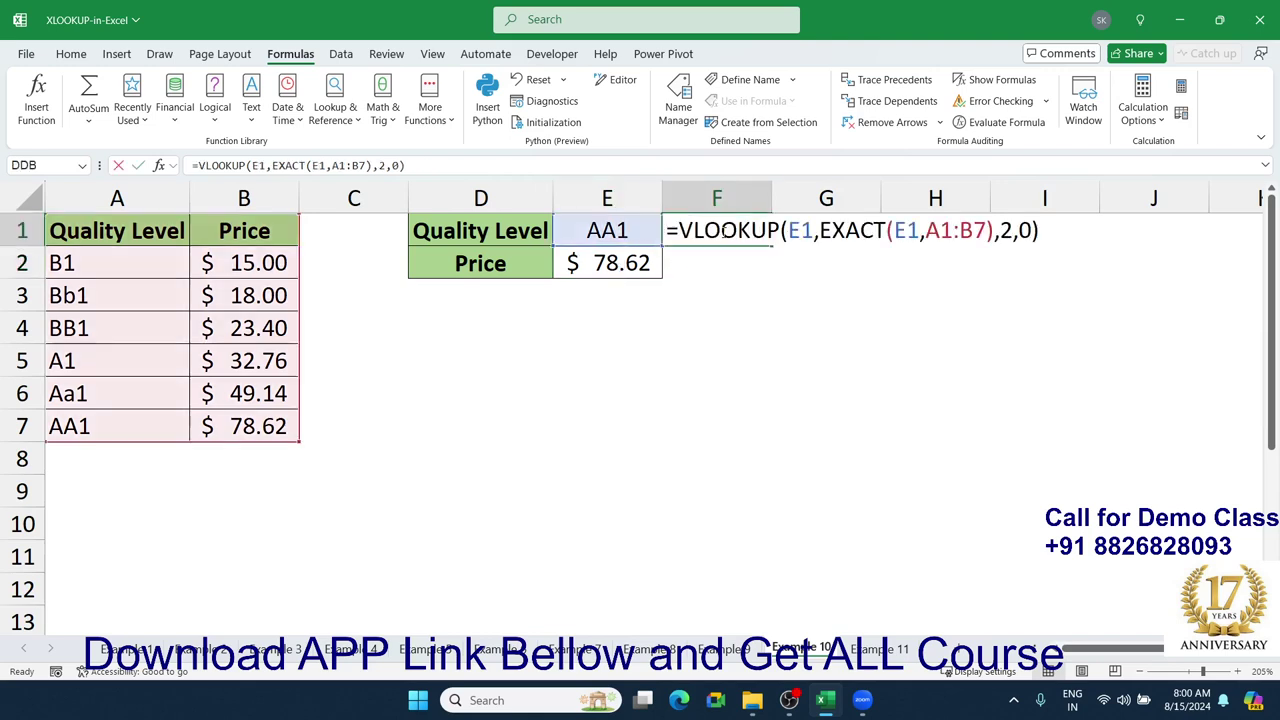
double_click(812, 232)
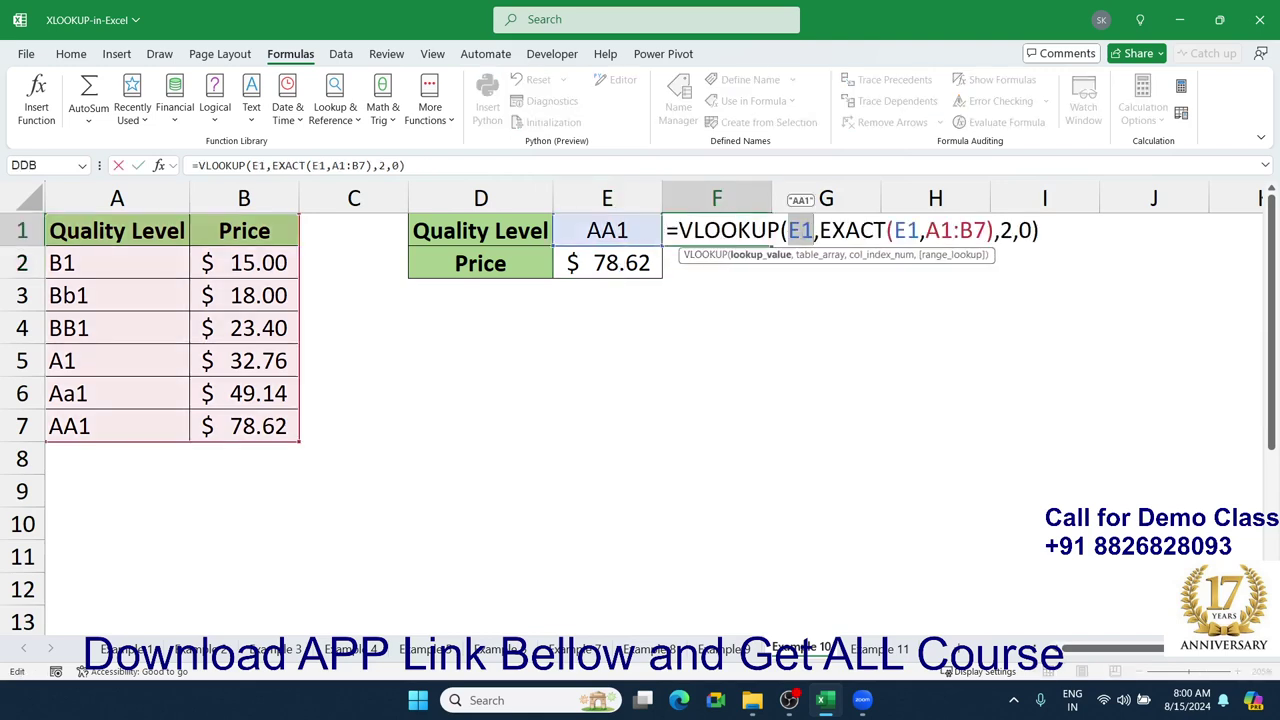
type("tru")
key("Tab")
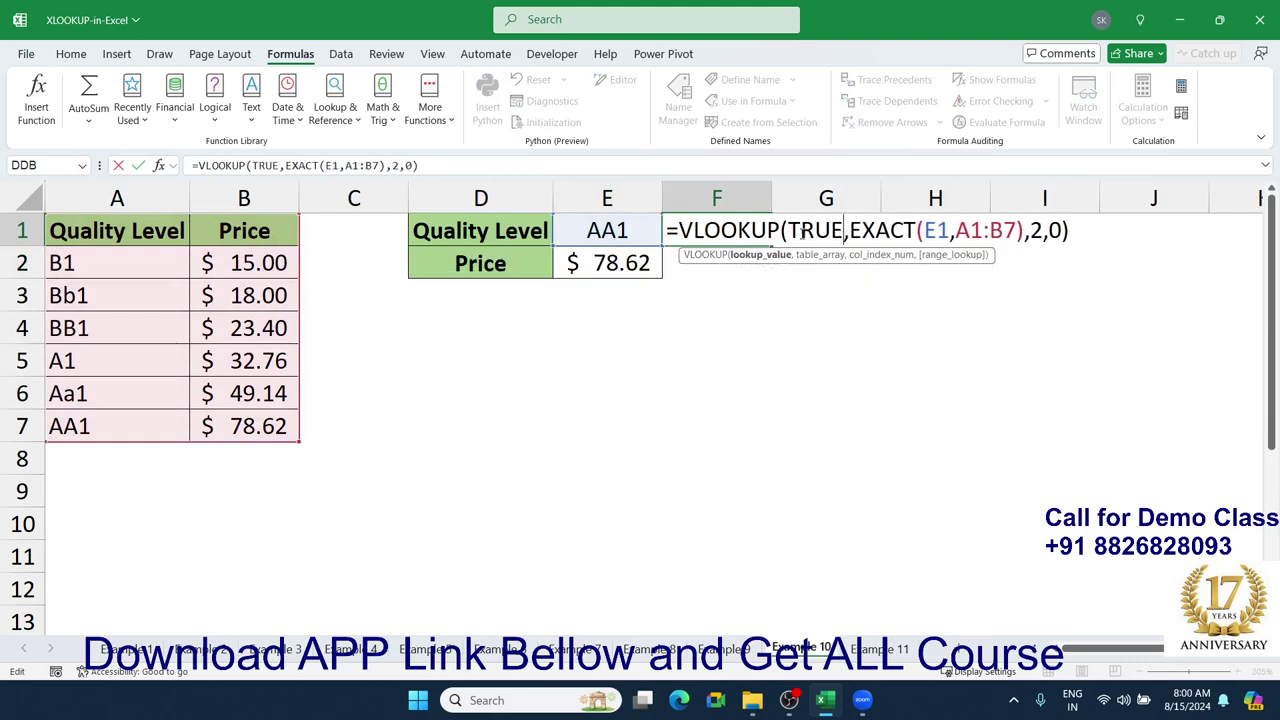
key("Return")
key("Up")
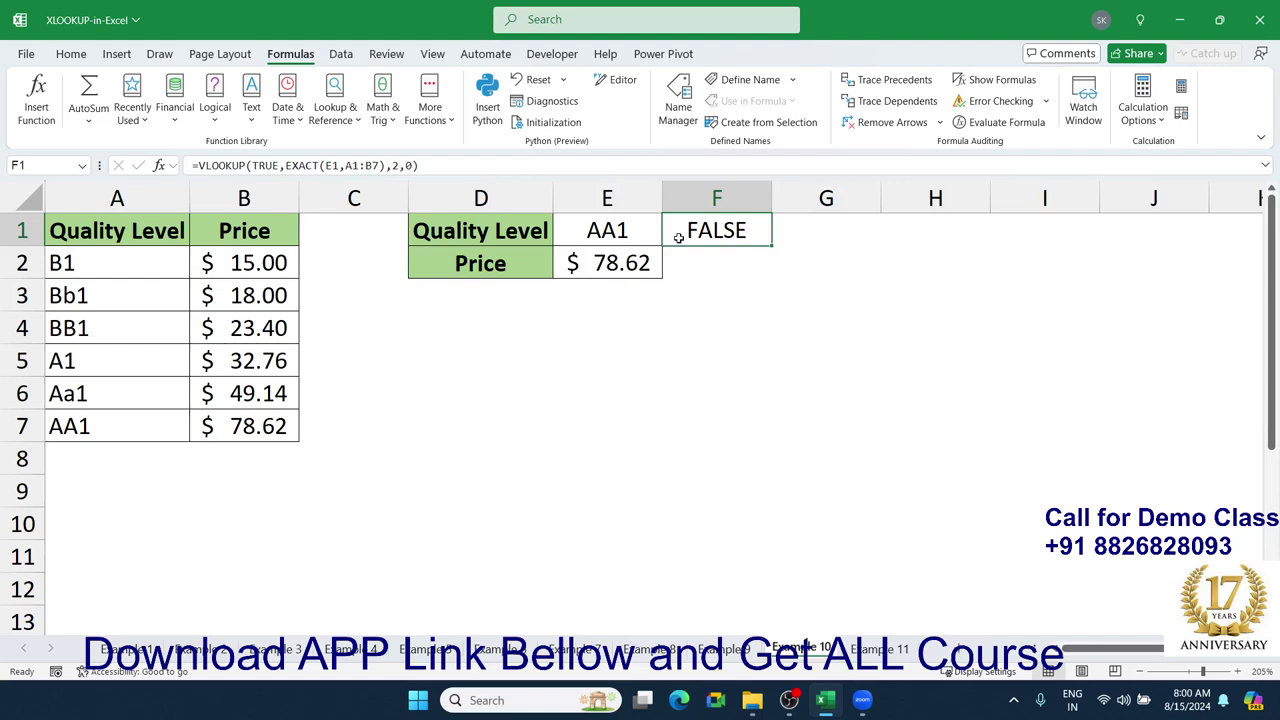
double_click(696, 234)
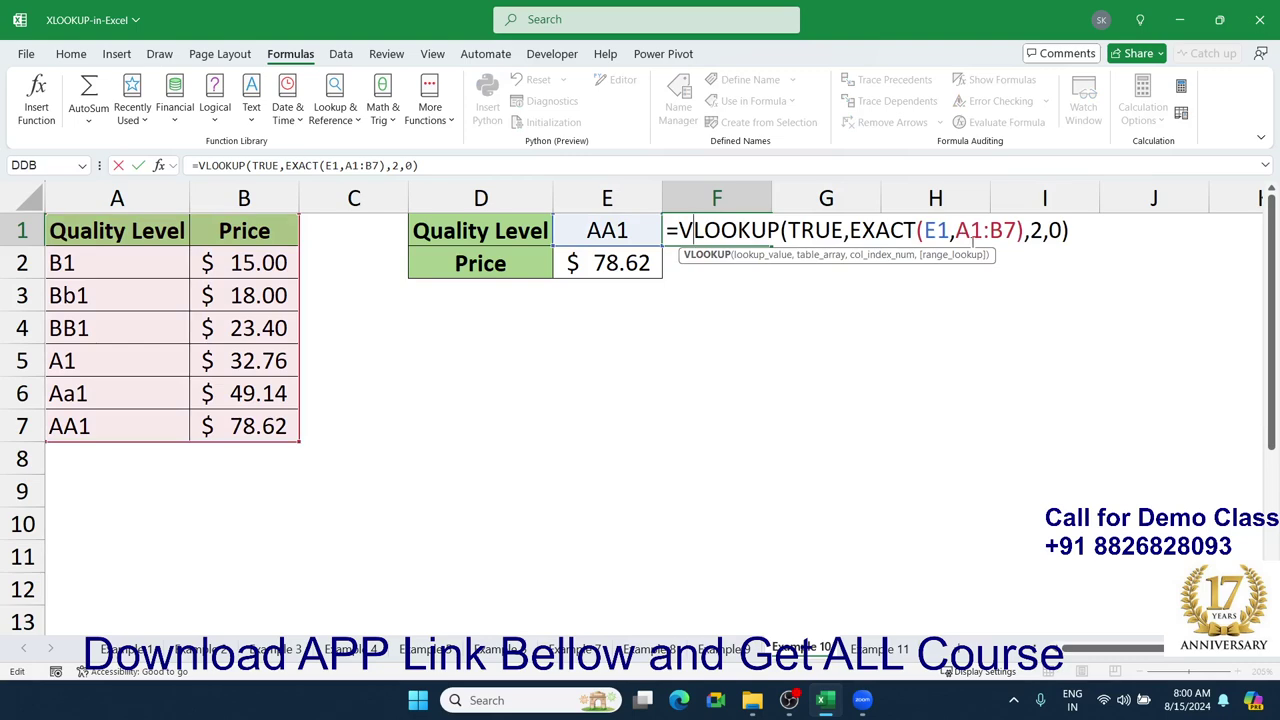
key("Escape")
- Undo the recent edits to F1 and delete the XLOOKUP formula from E2
key("ctrl+z")
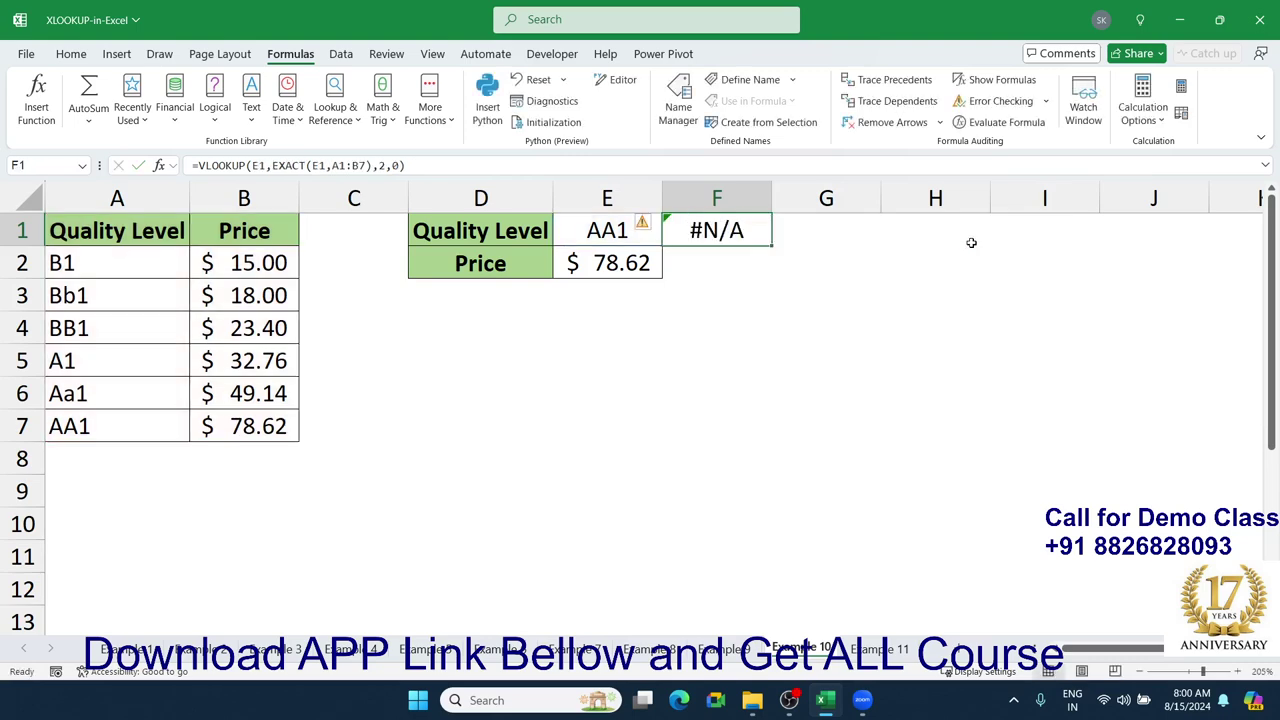
key("ctrl+z")
key("Left")
key("Down")
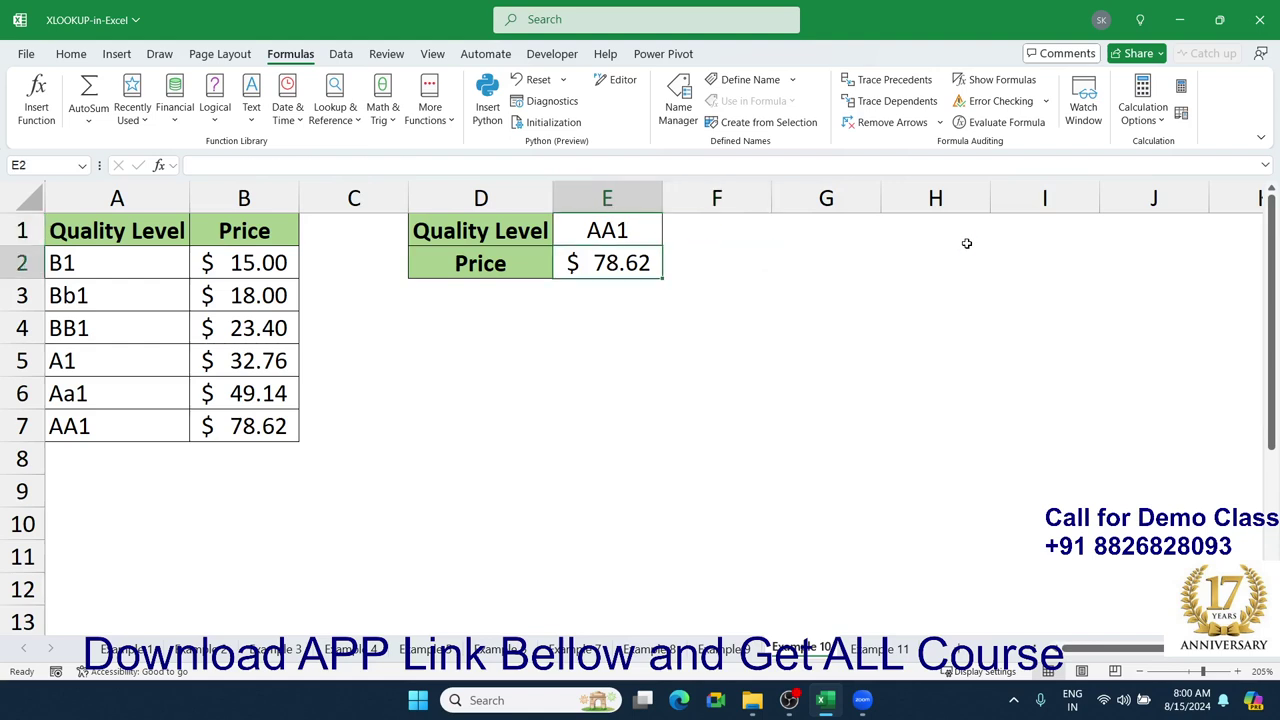
key("Right")
key("Left")
key("Delete")
- Start typing =XLOOKUP(TRUE,EXACT in E2, then cancel it, leaving E2 empty
type("=")
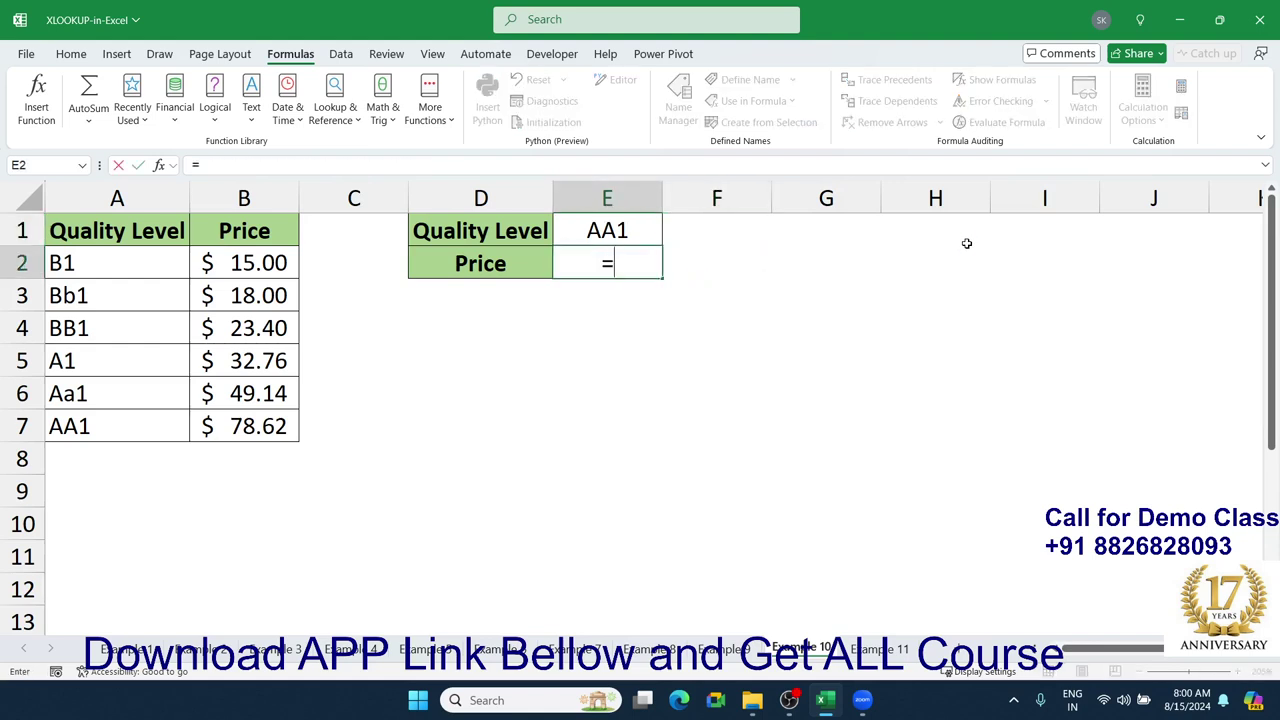
type("xl")
key("Tab")
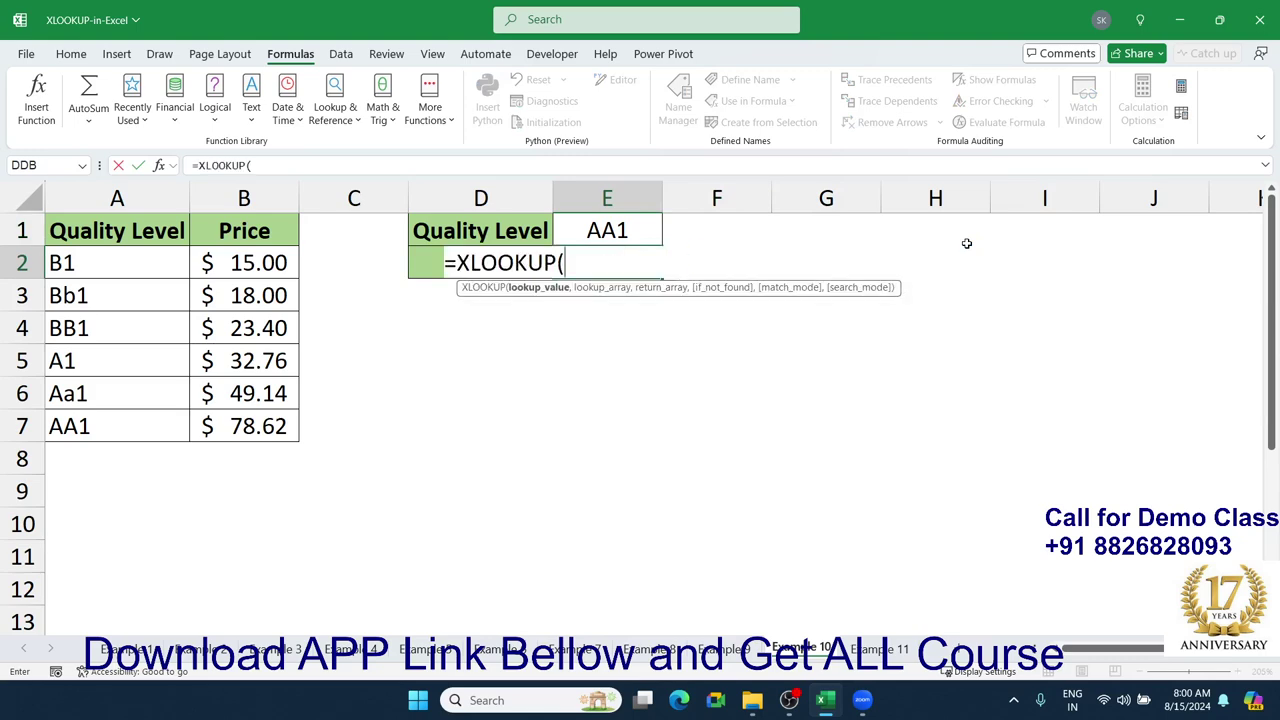
key("Up")
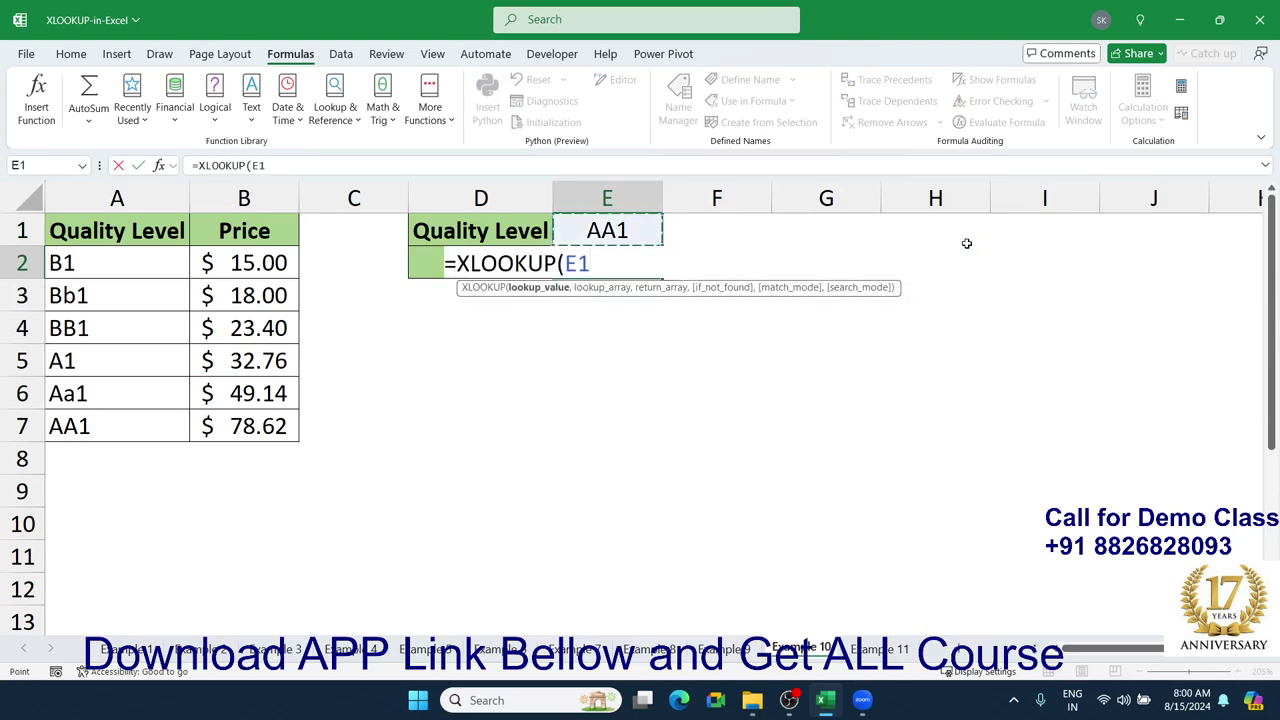
key("BackSpace")
key("BackSpace")
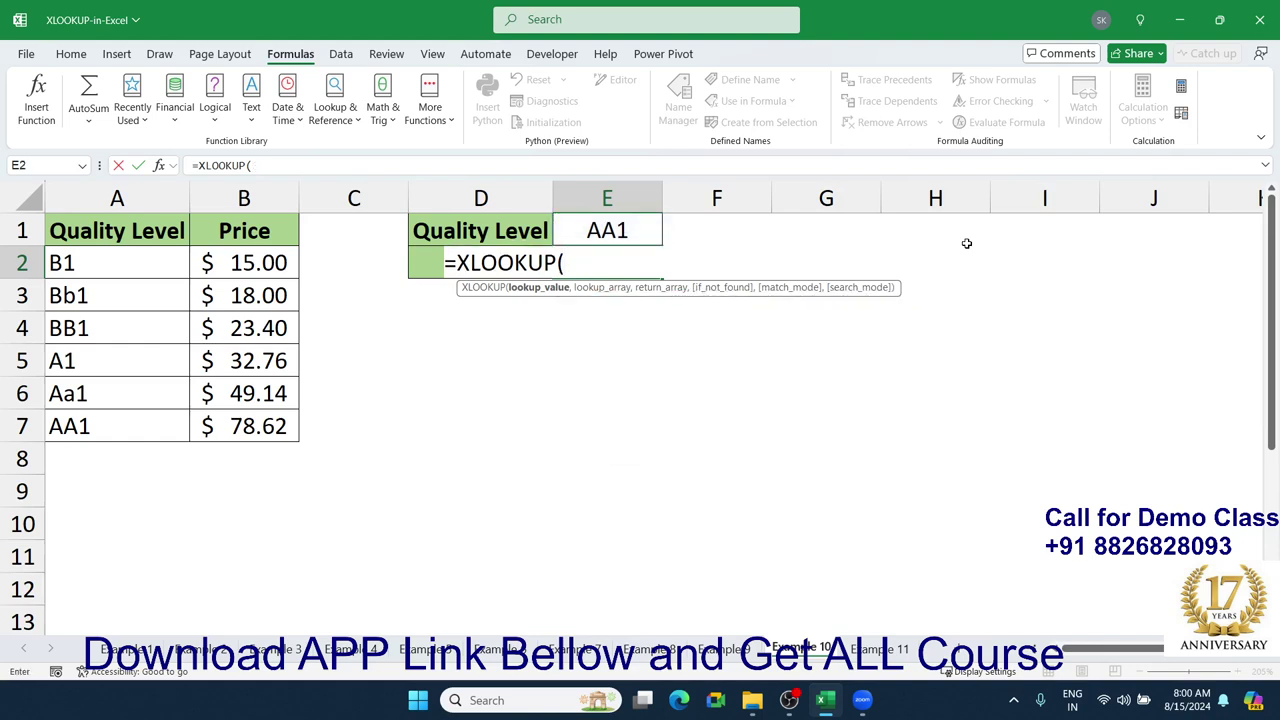
type("tru")
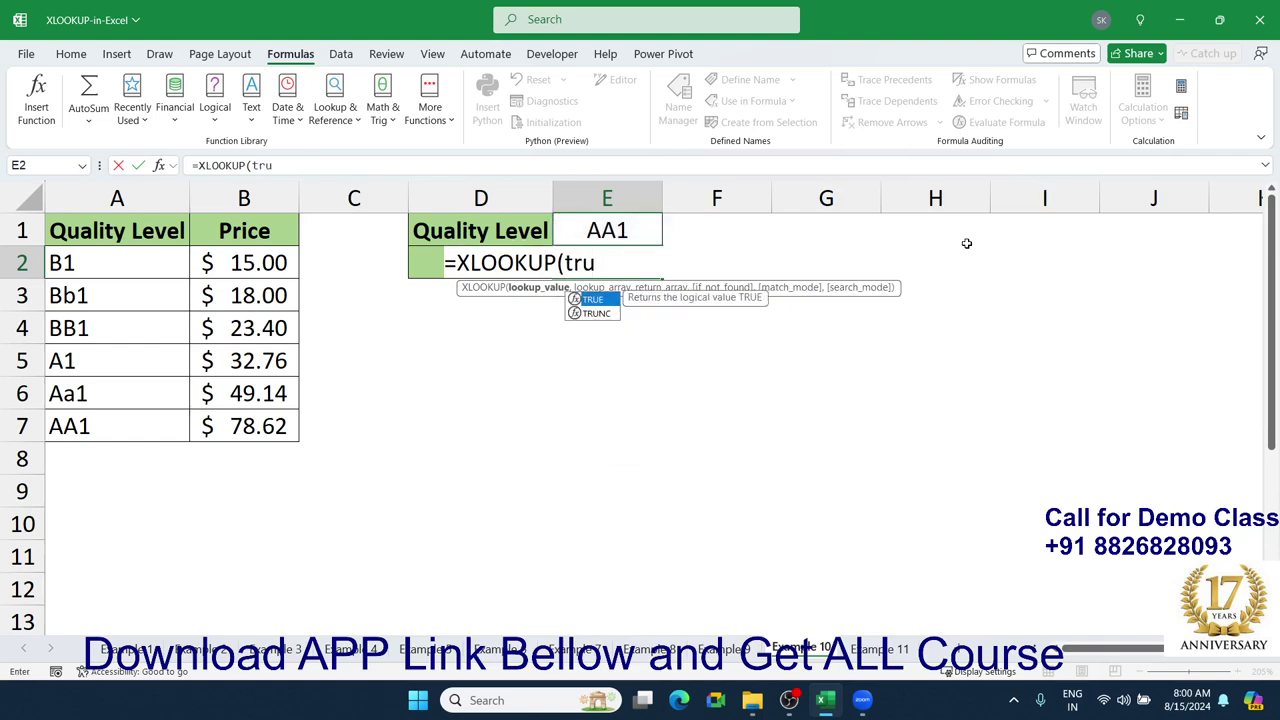
type("e")
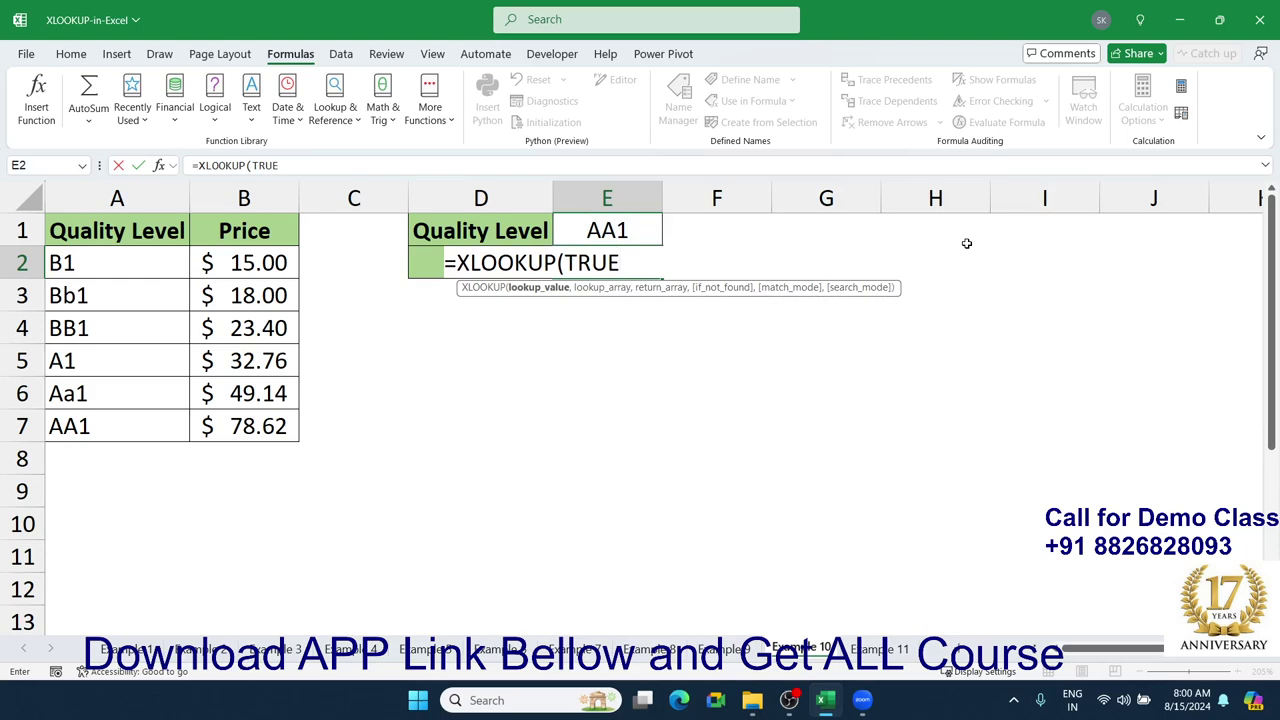
type(",")
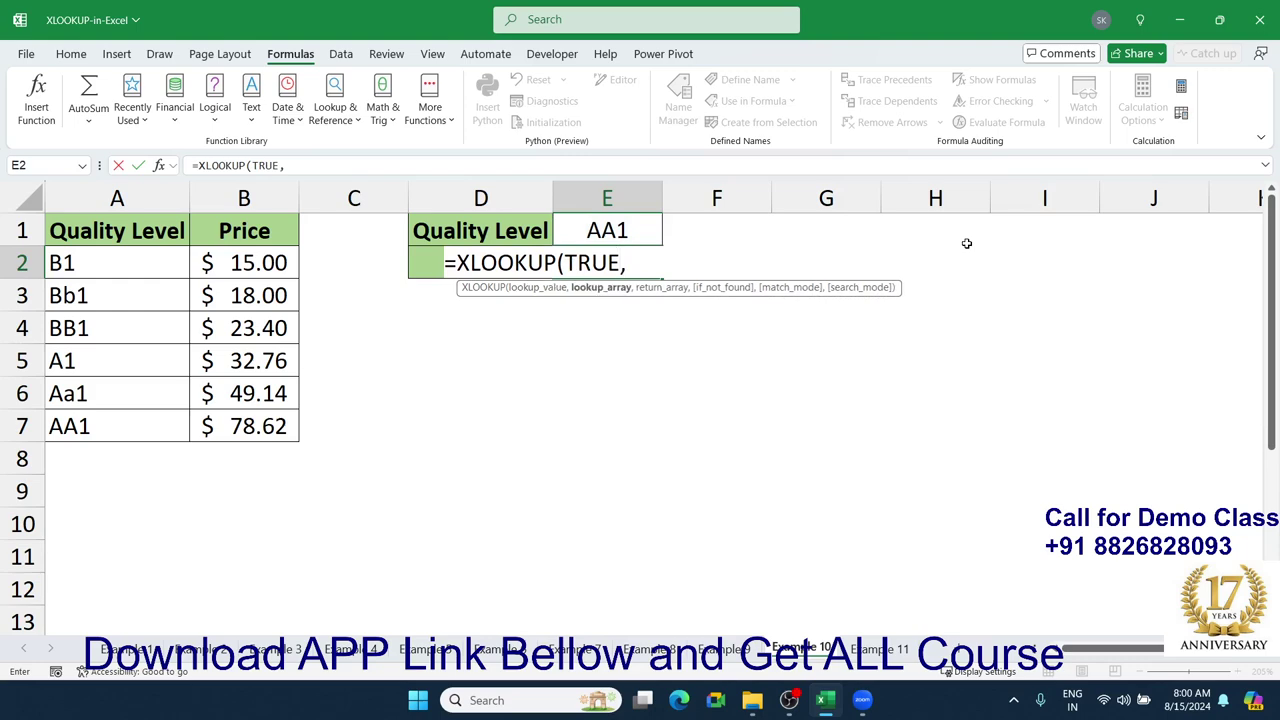
type("e")
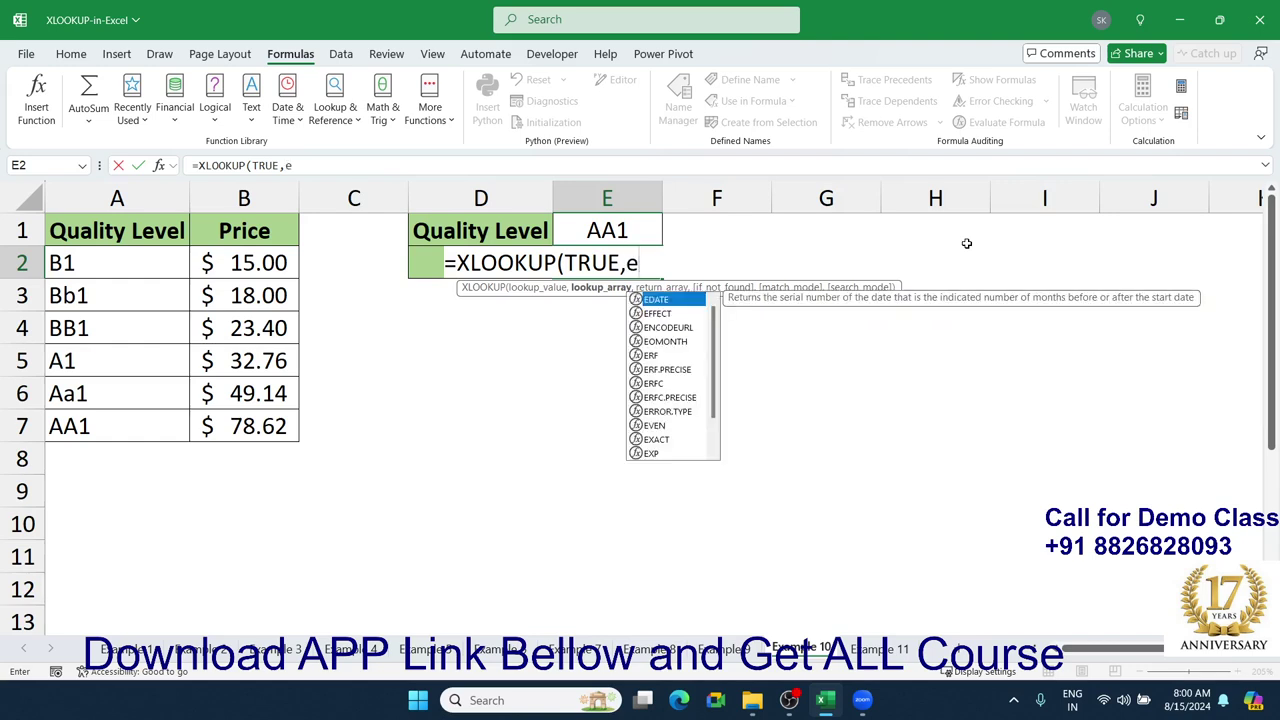
type("x")
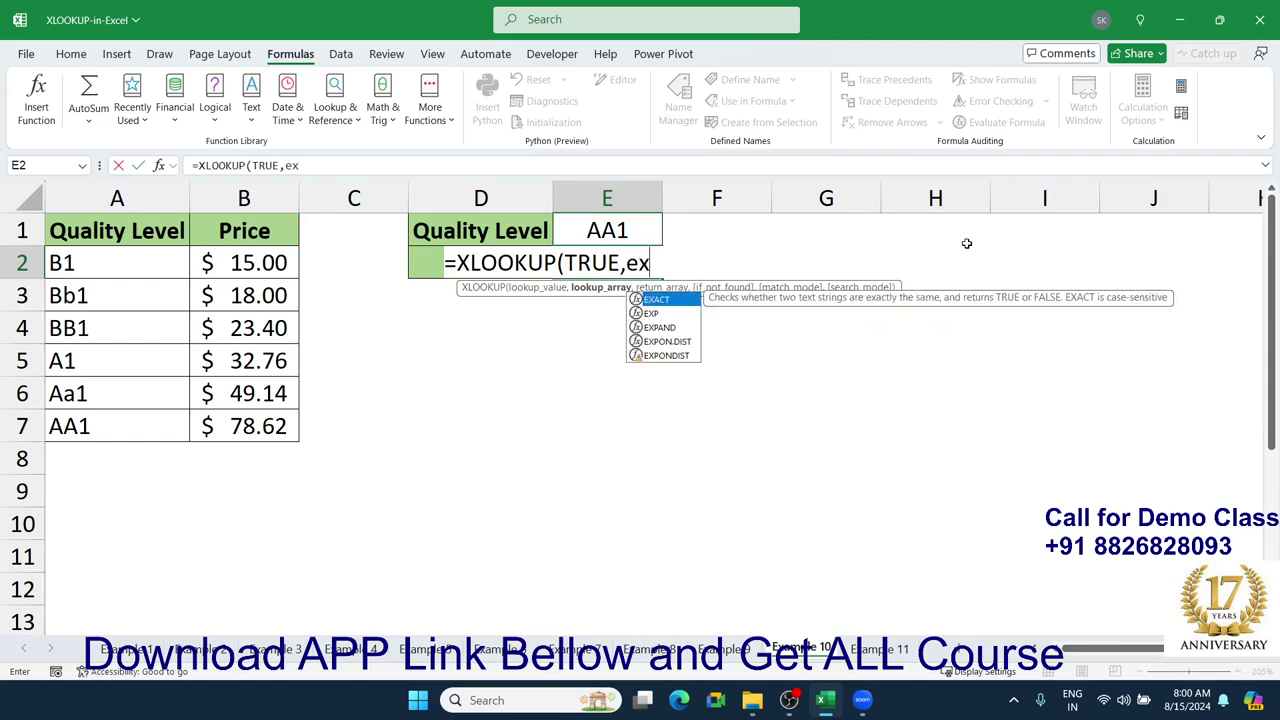
key("Escape")
- Enter Ram in D6 and ram in E6
key("Down")
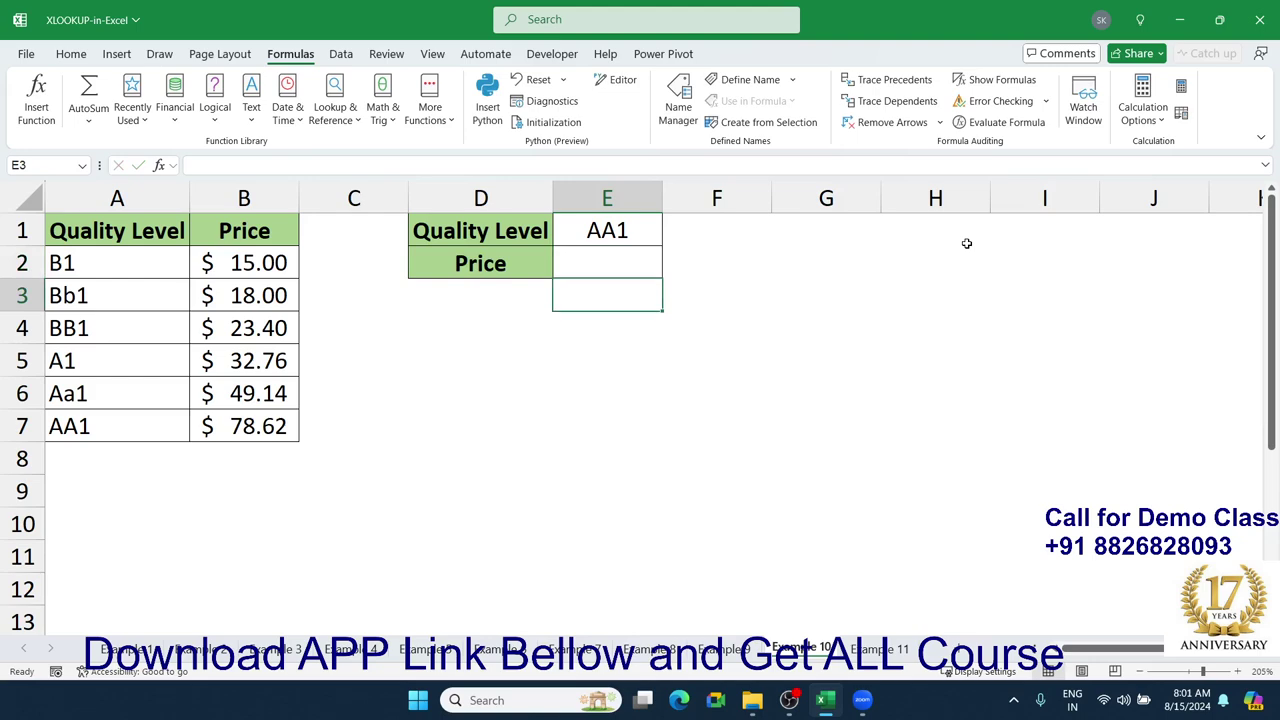
key("Down")
key("Down")
key("Down")
key("Left")
type("Ram")
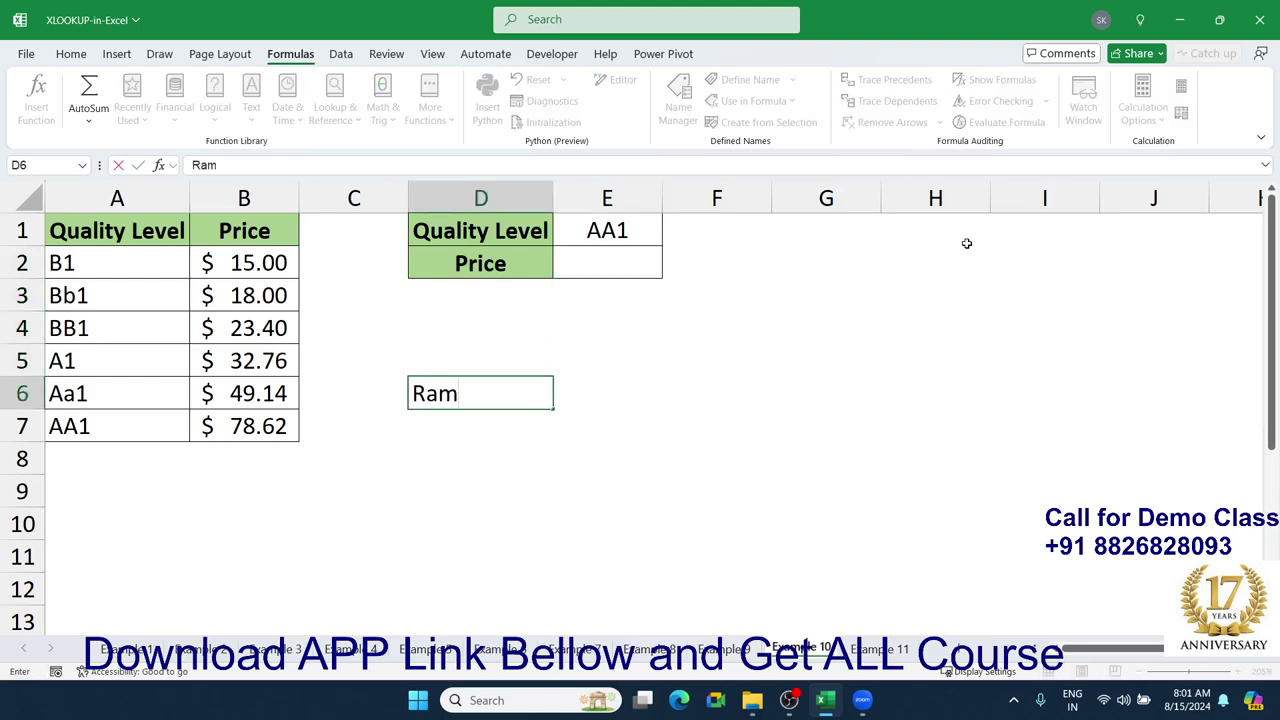
key("Tab")
type("ram")
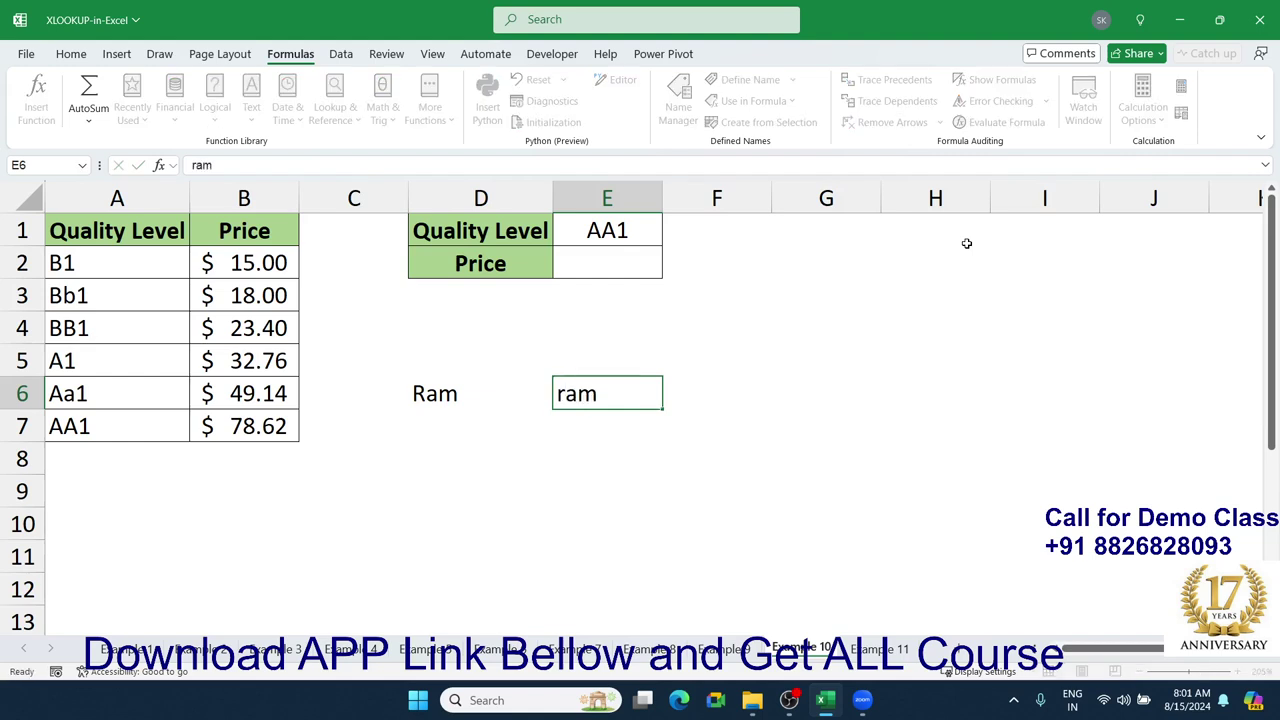
key("Tab")
- Enter =D6=E6 in F6, which returns TRUE
type("=")
key("Left")
key("Left")
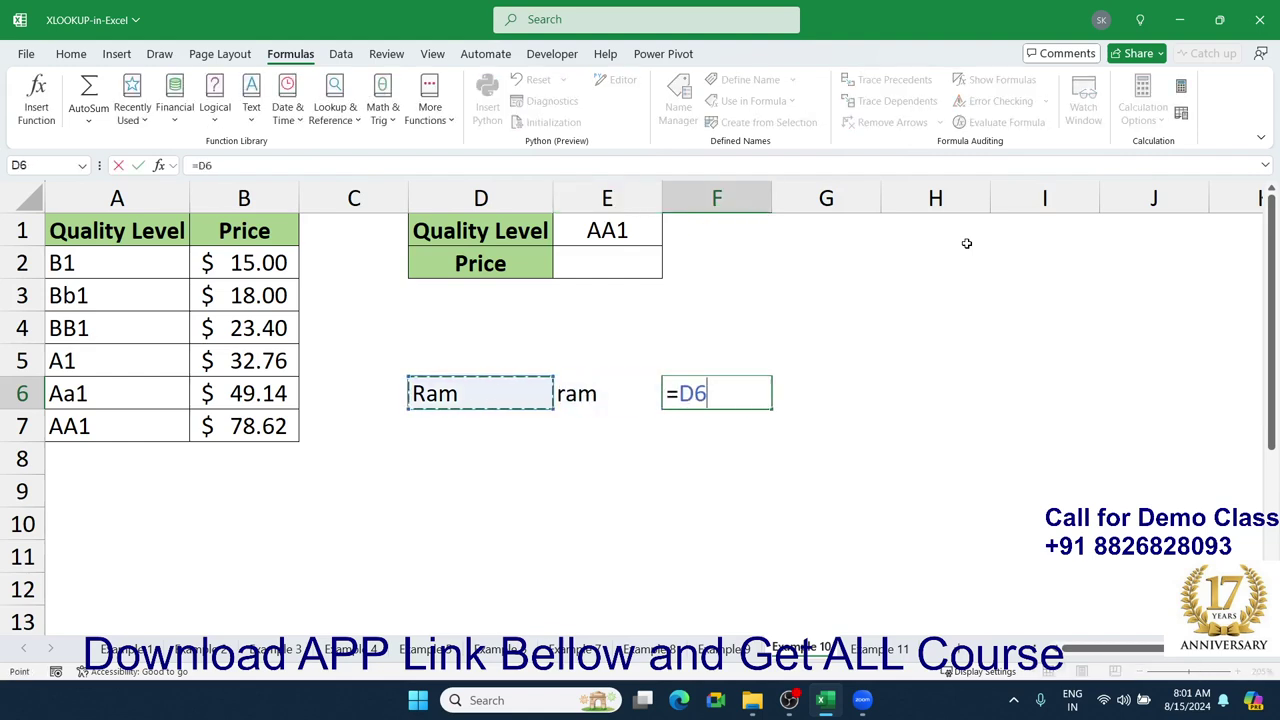
type("=")
key("Left")
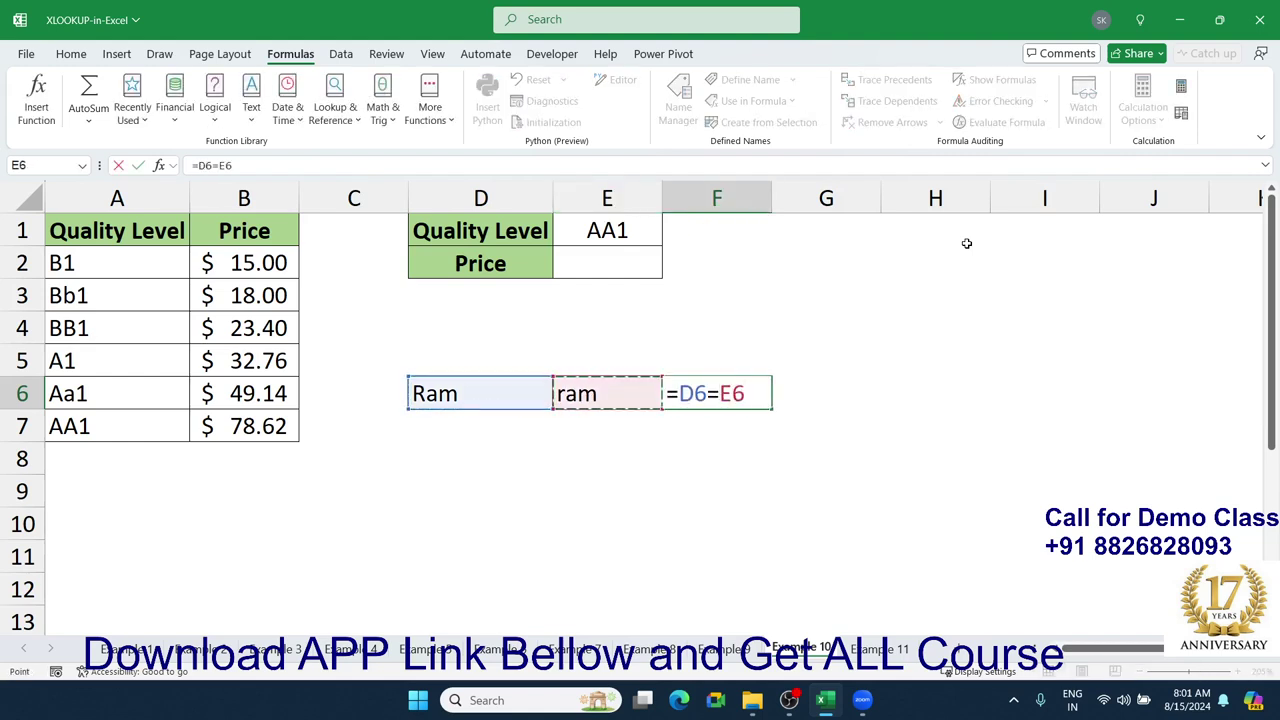
key("Return")
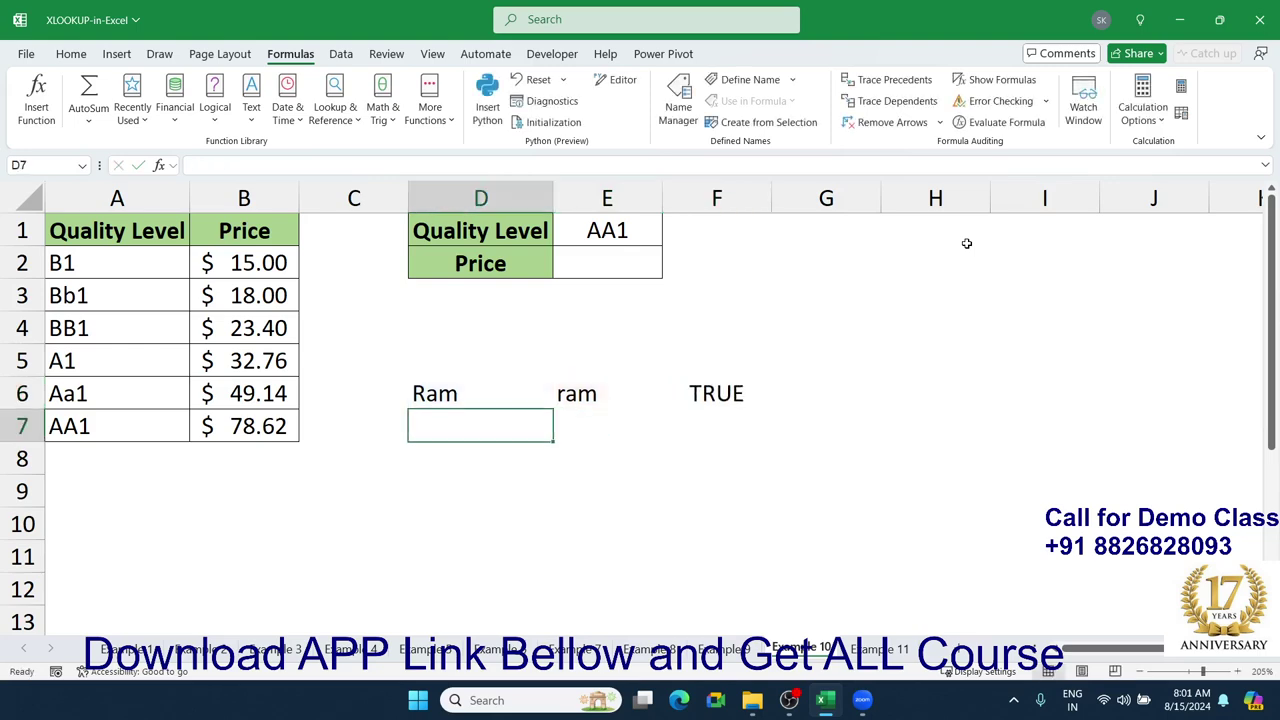
- Enter =EXACT(D6,E6) in F7, which returns FALSE
key("Up")
key("shift+Right")
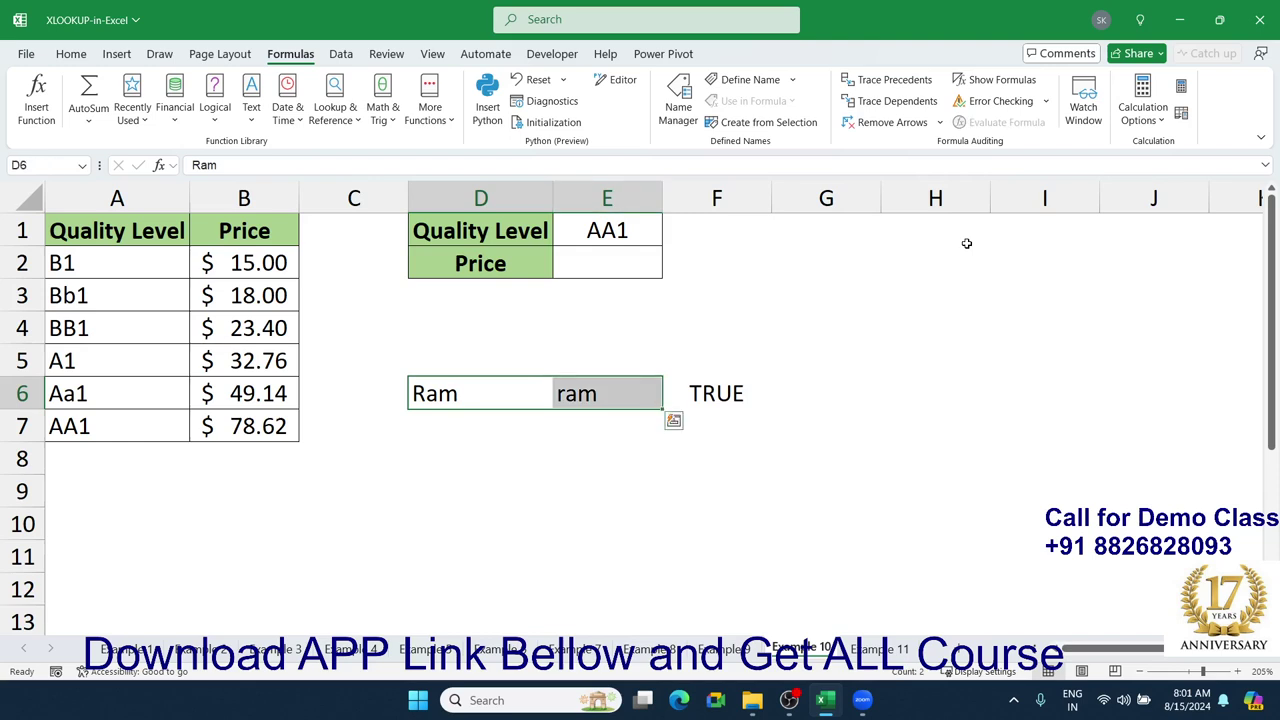
key("Right")
key("Down")
key("Right")
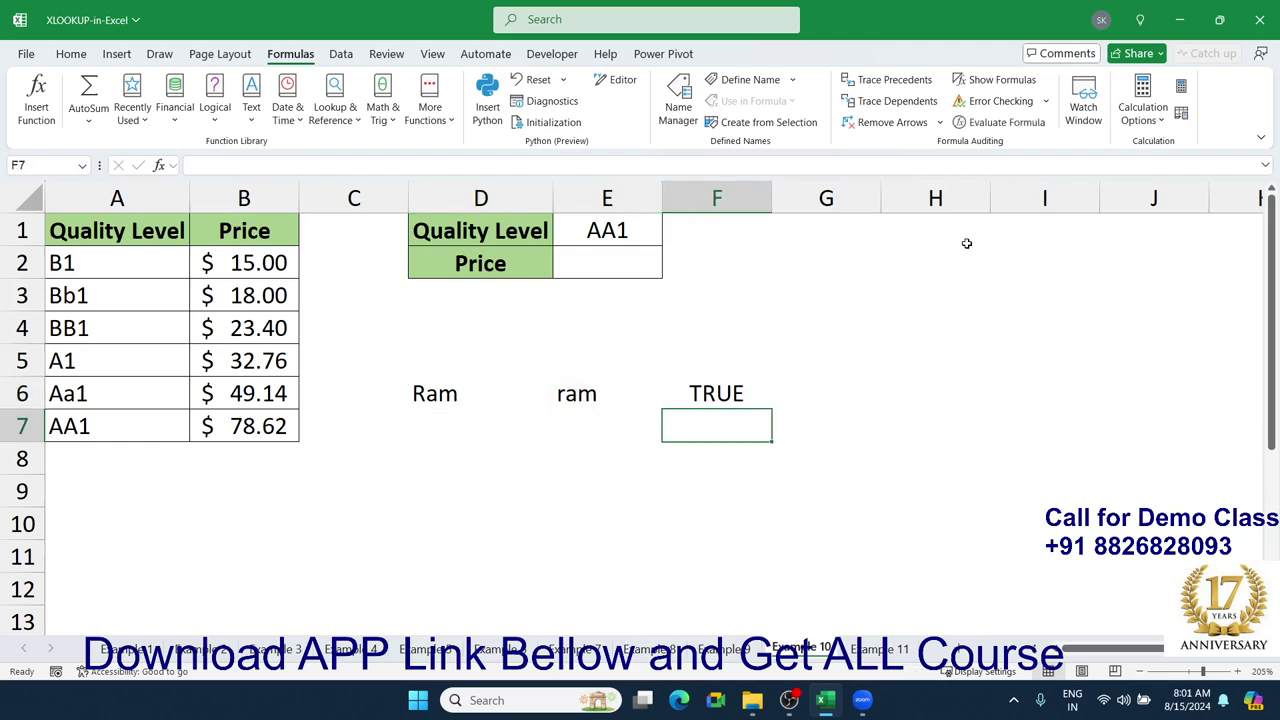
type("=exa")
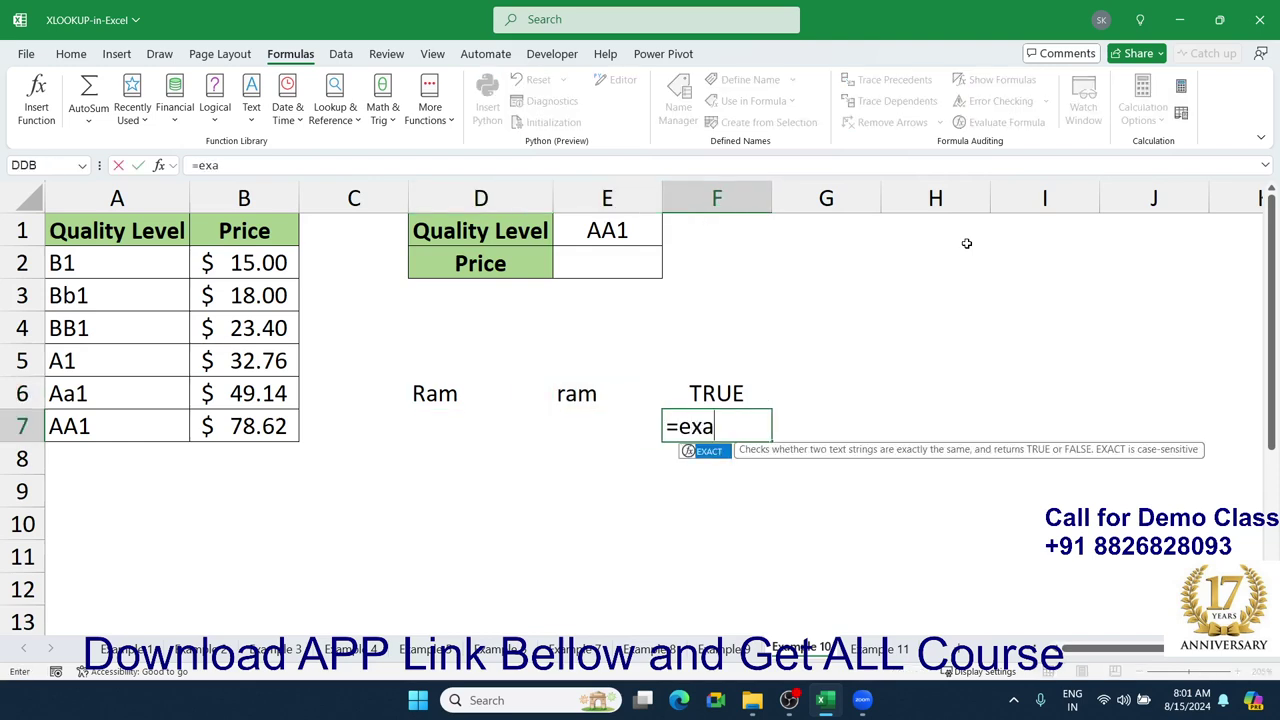
key("Tab")
key("Left")
key("Left")
key("Up")
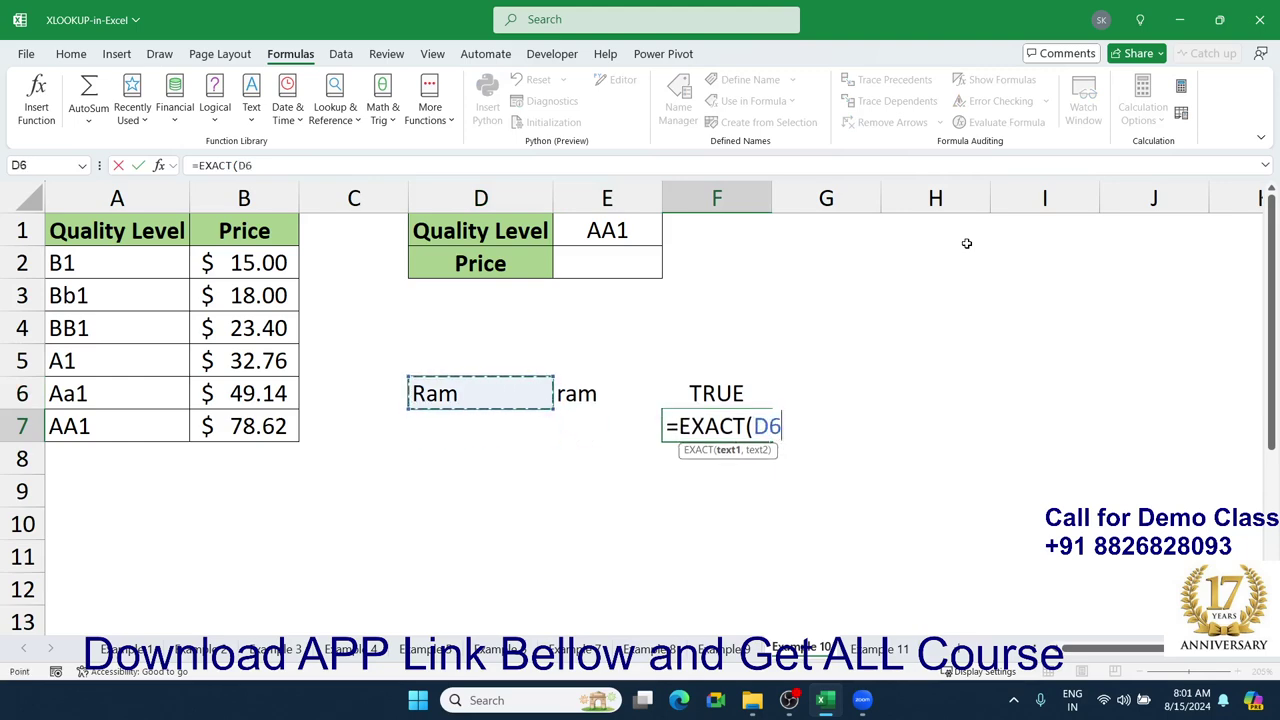
type(",")
key("Up")
key("Left")
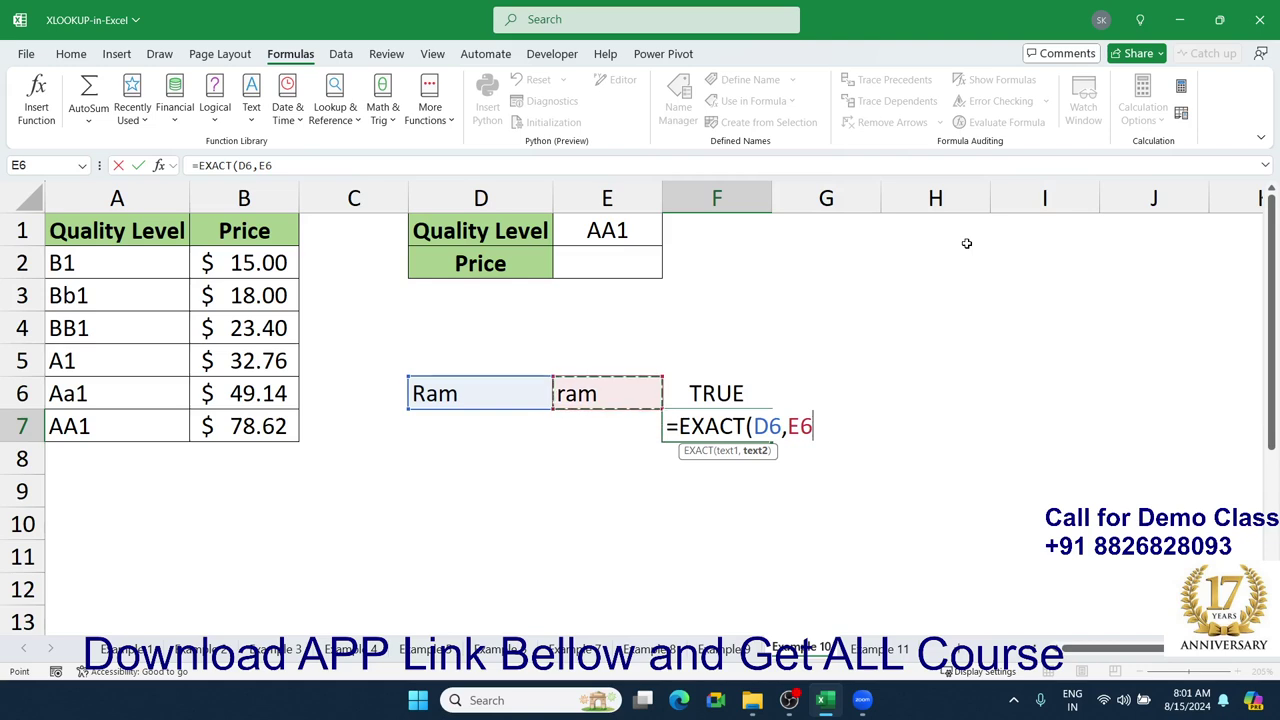
key("ctrl+Return")
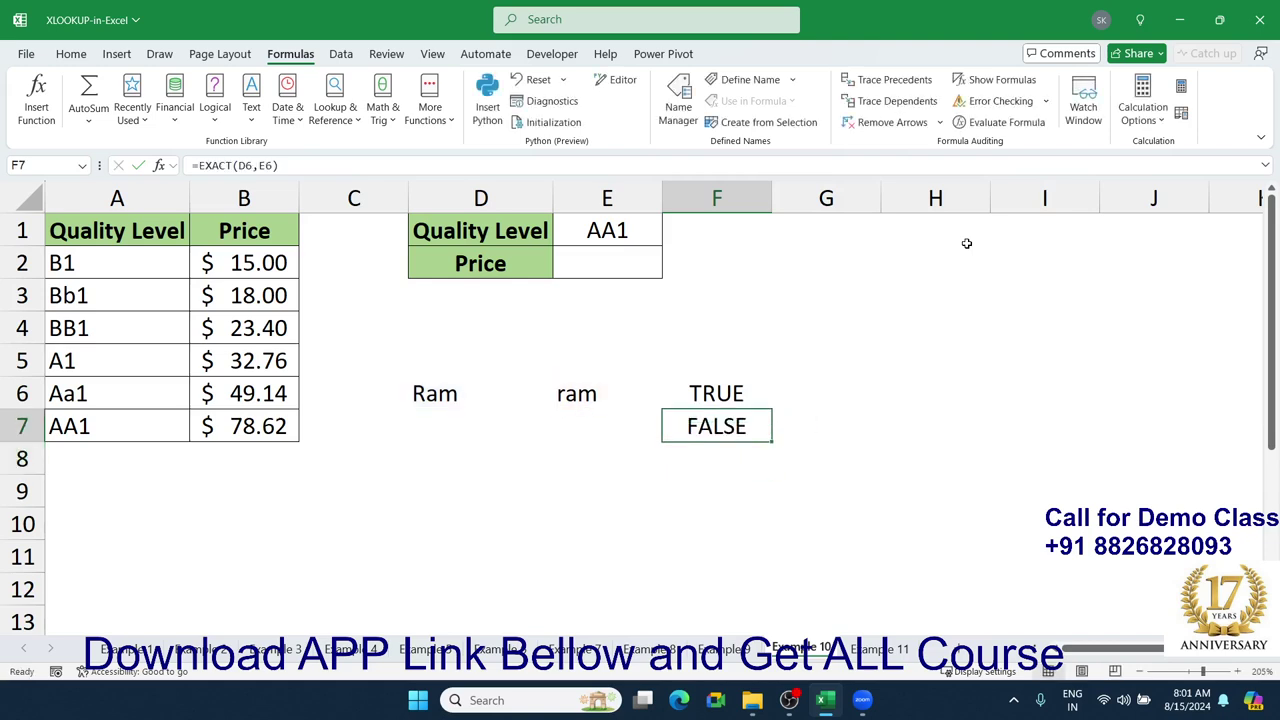
- Briefly retype E6 as Ram to retest the comparisons, then undo back to ram
key("Up")
key("Left")
type("Ram")
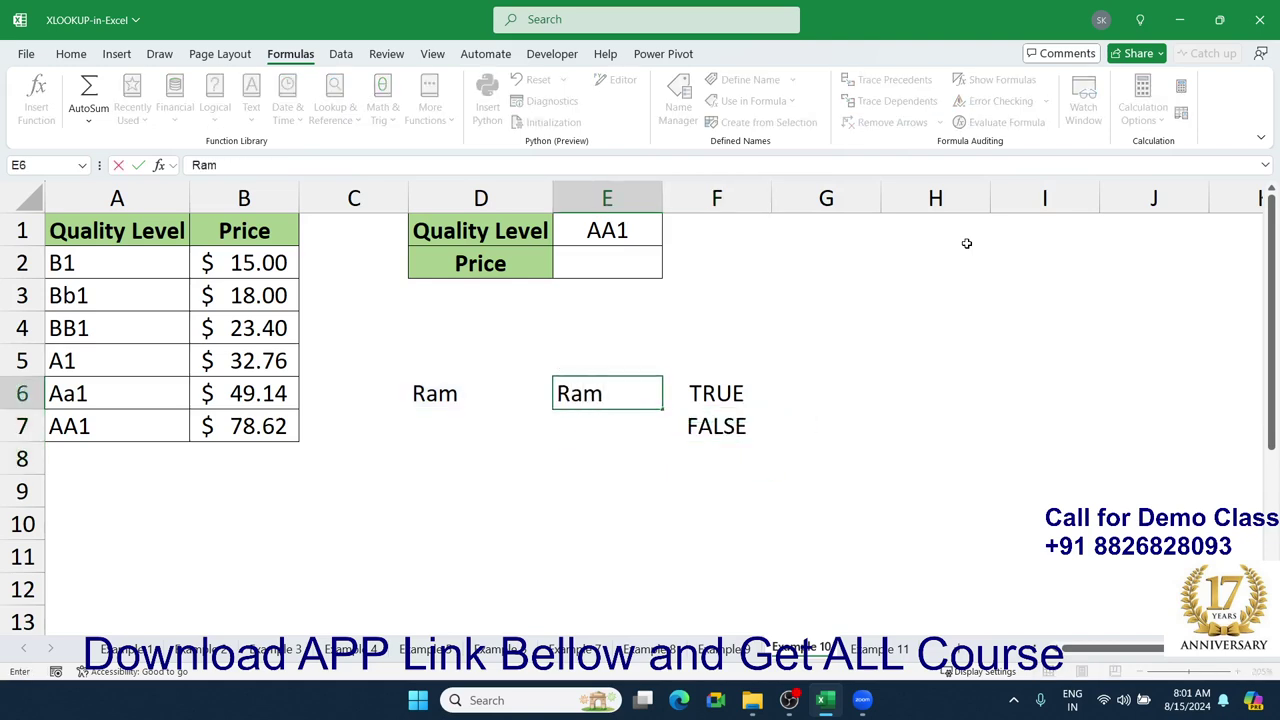
key("Return")
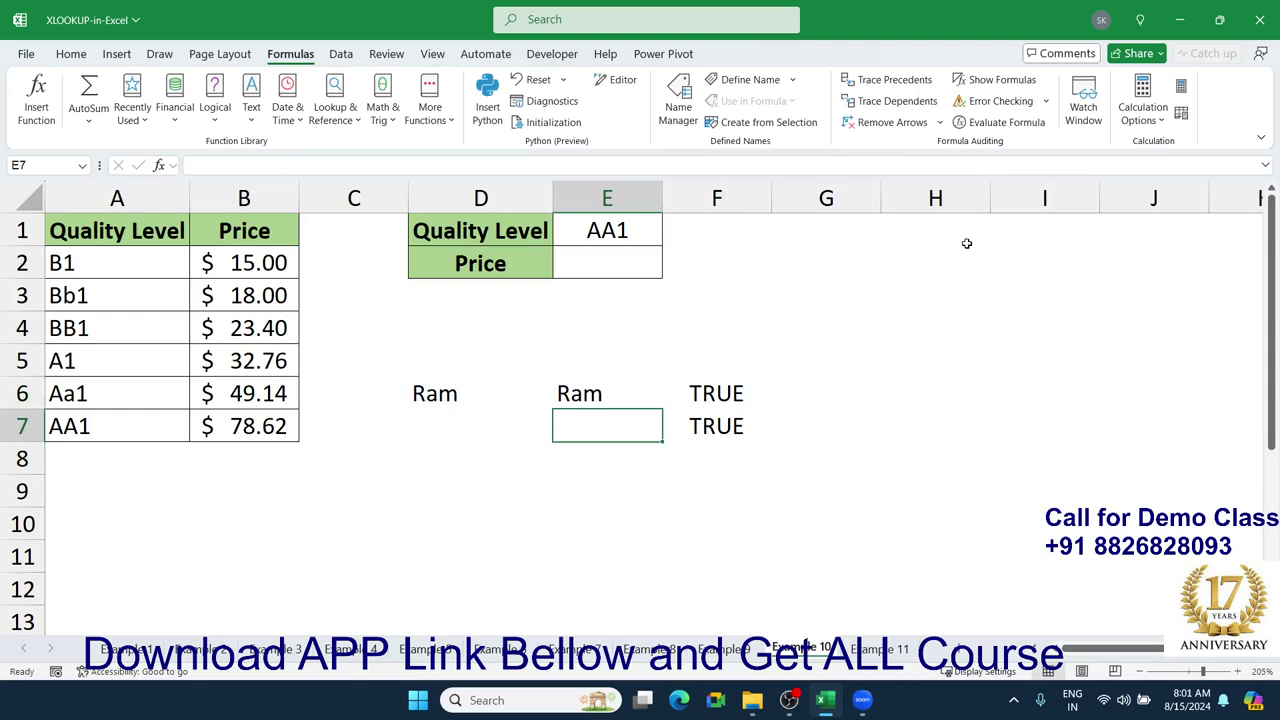
key("ctrl+z")
- In E2, begin an XLOOKUP formula with TRUE as the lookup value
key("Up")
key("Up")
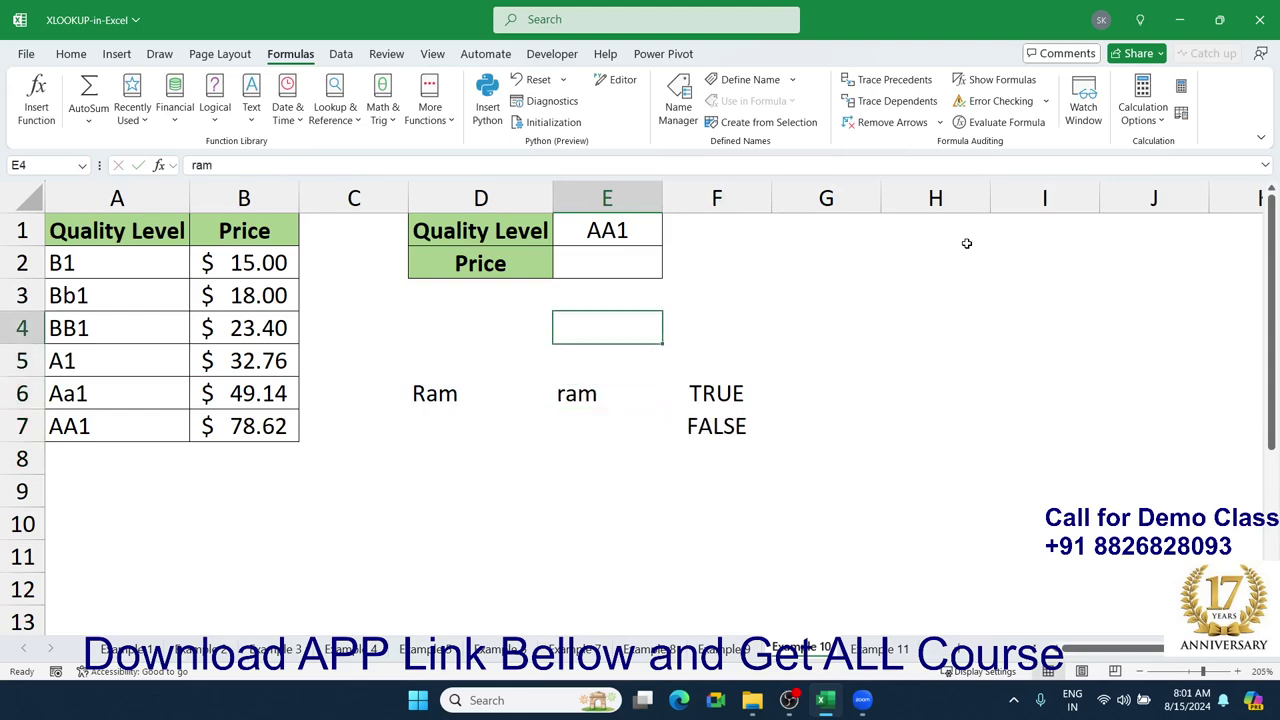
key("Up")
key("Up")
type("=")
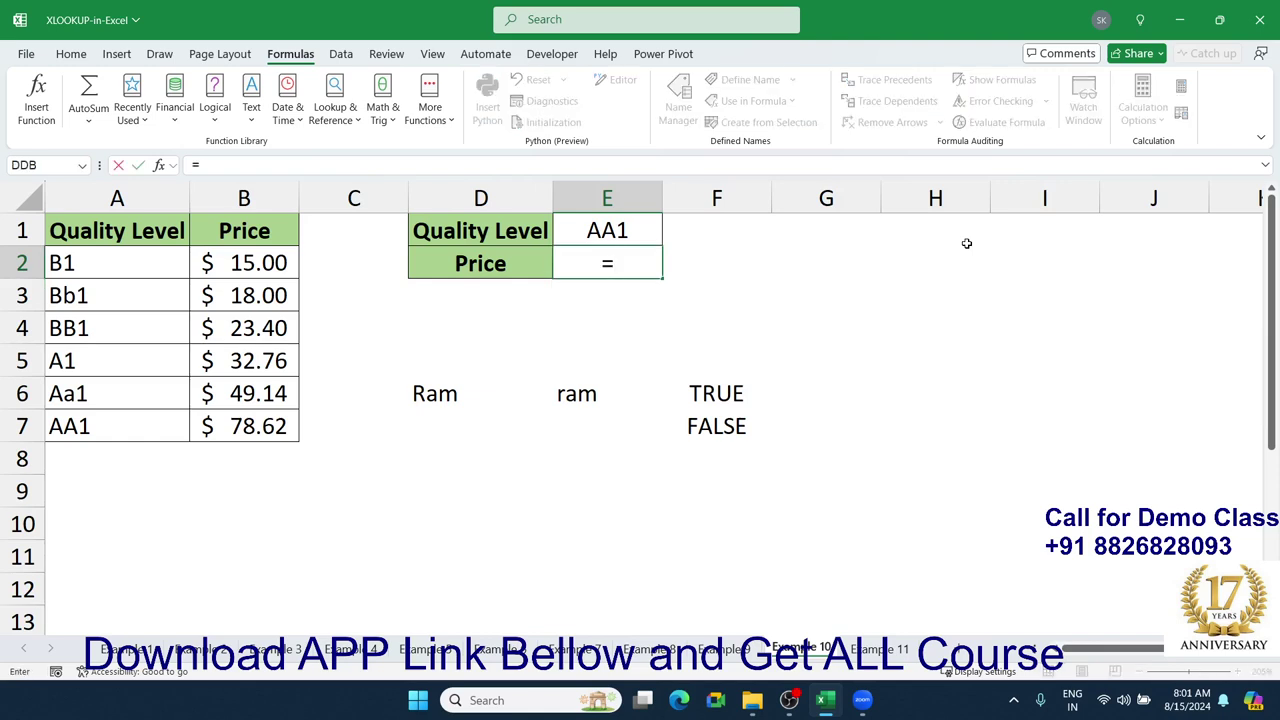
type("xl")
key("Tab")
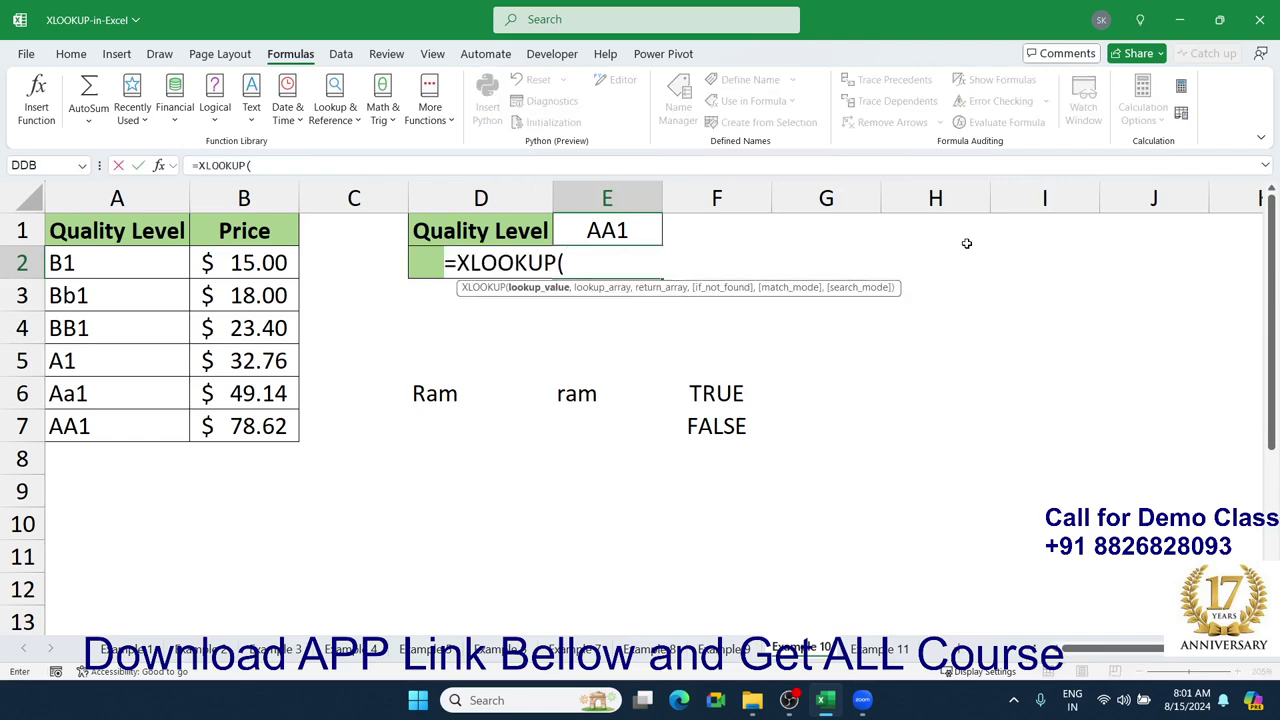
type("tru")
key("Tab")
type(",")
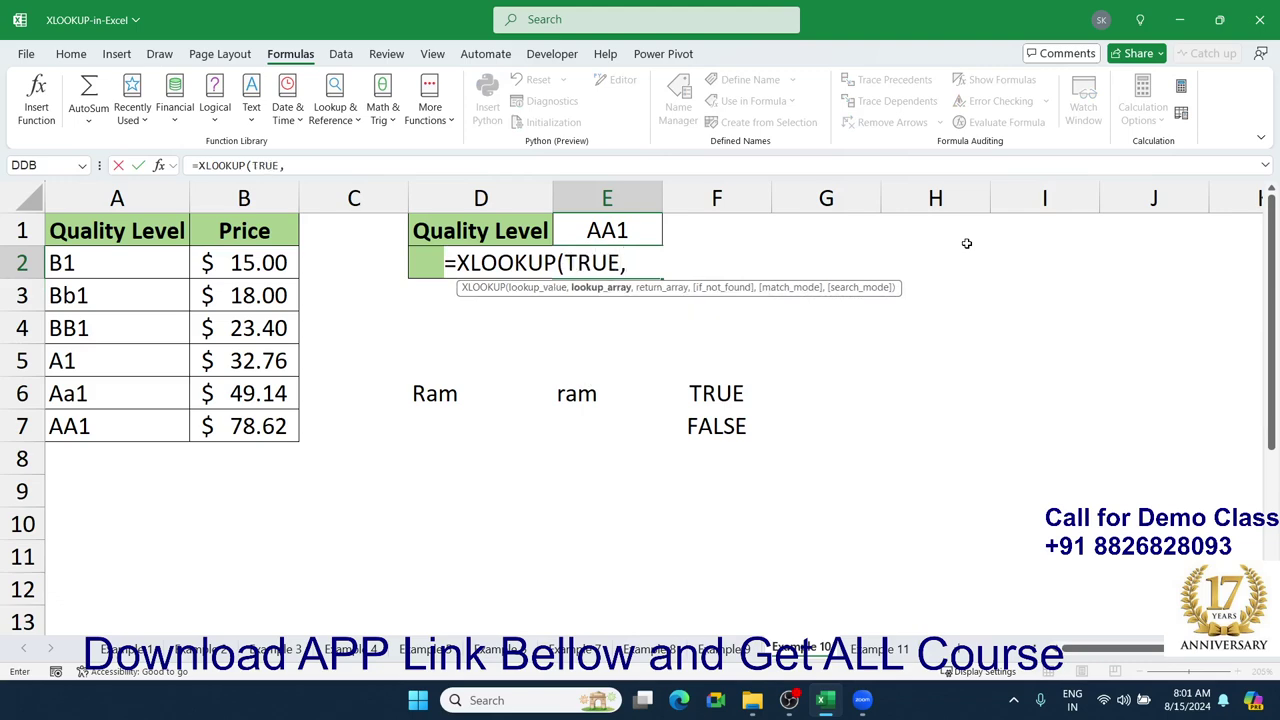
key("Left")
key("Left")
key("Left")
key("Left")
key("Up")
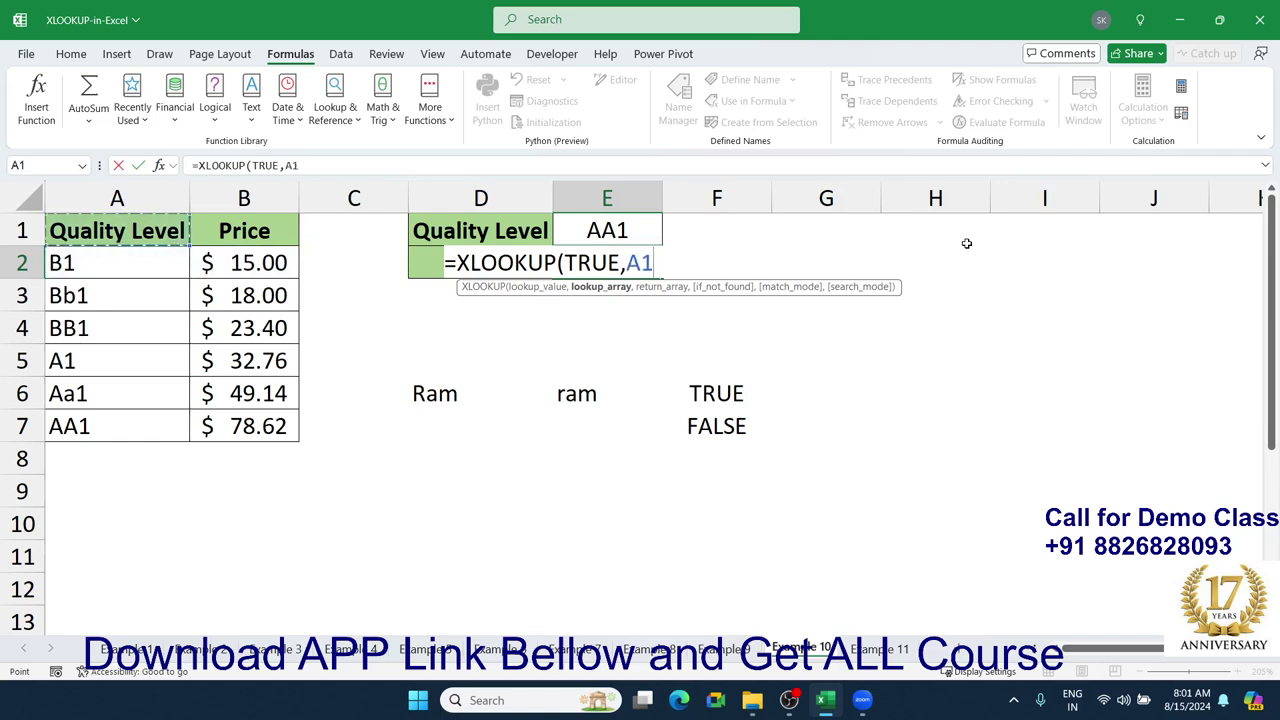
key("Down")
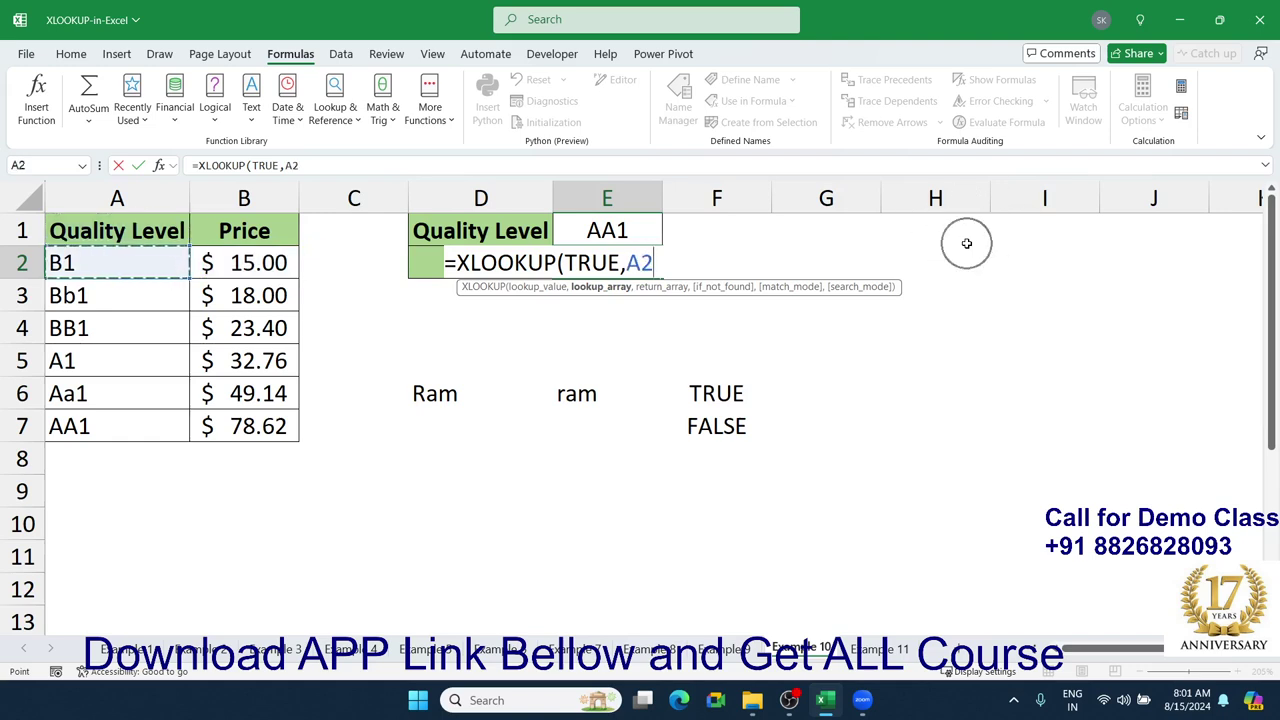
key("BackSpace")
key("BackSpace")
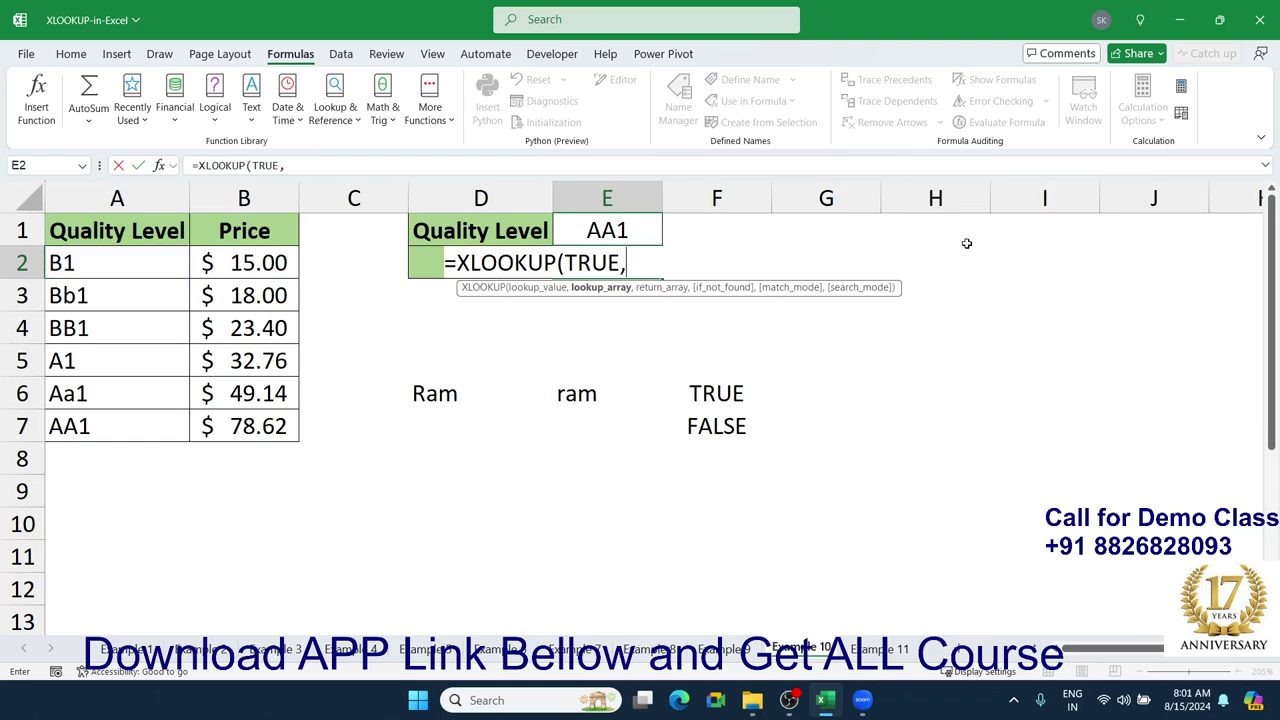
- Complete it as =XLOOKUP(TRUE,EXACT(E1,A2:A7),B2:B7), accepting the correction prompt, returning $78.62
type("ex")
key("Tab")
key("Left")
key("Left")
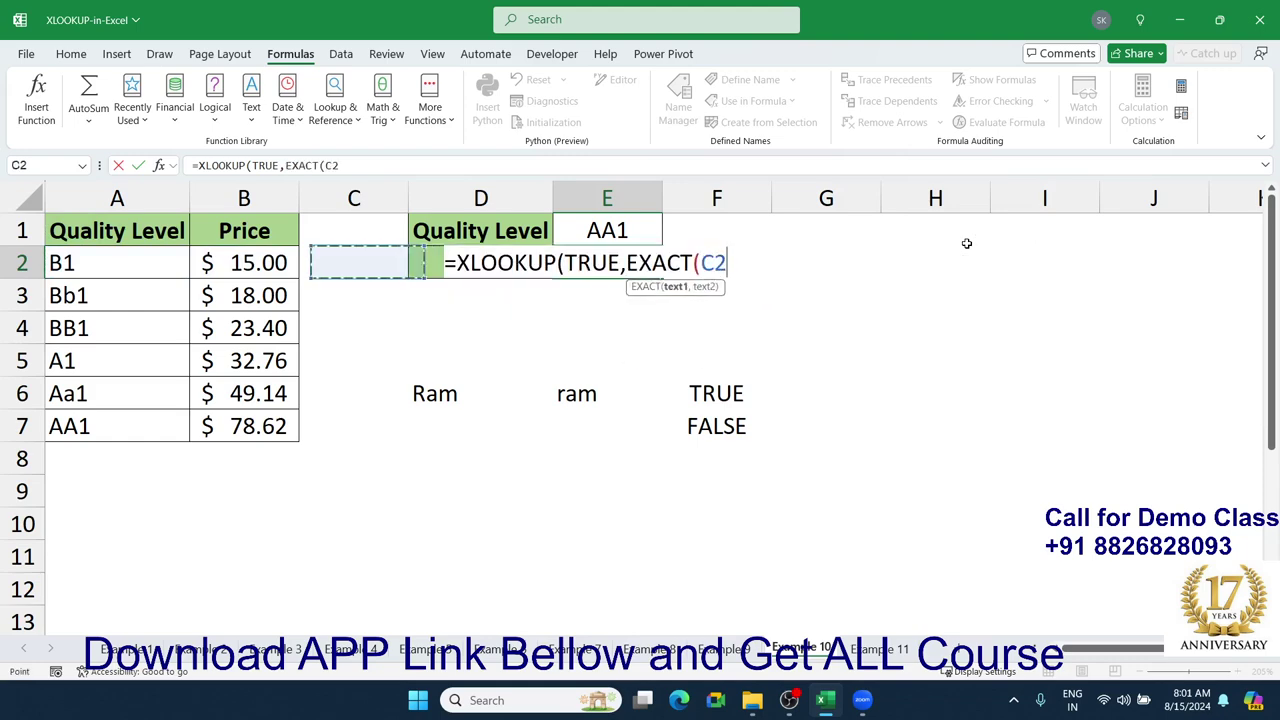
key("Left")
key("Right")
key("Right")
key("Right")
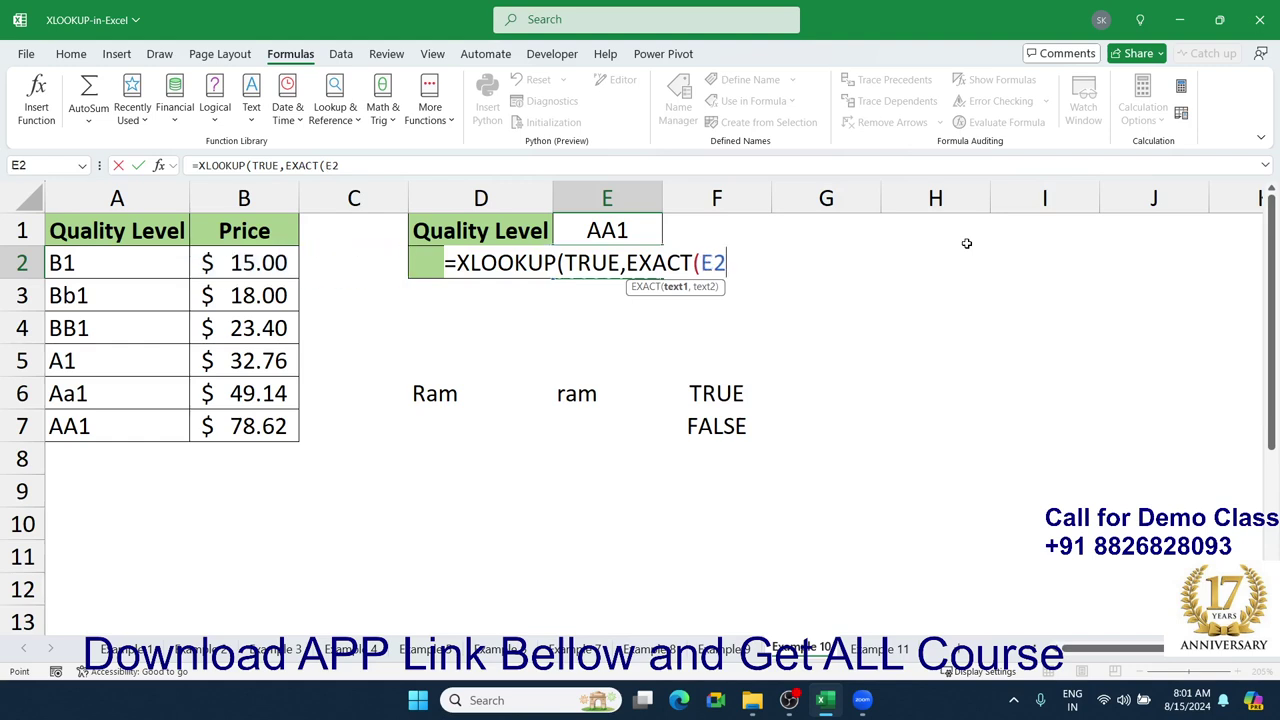
key("Up")
type(",")
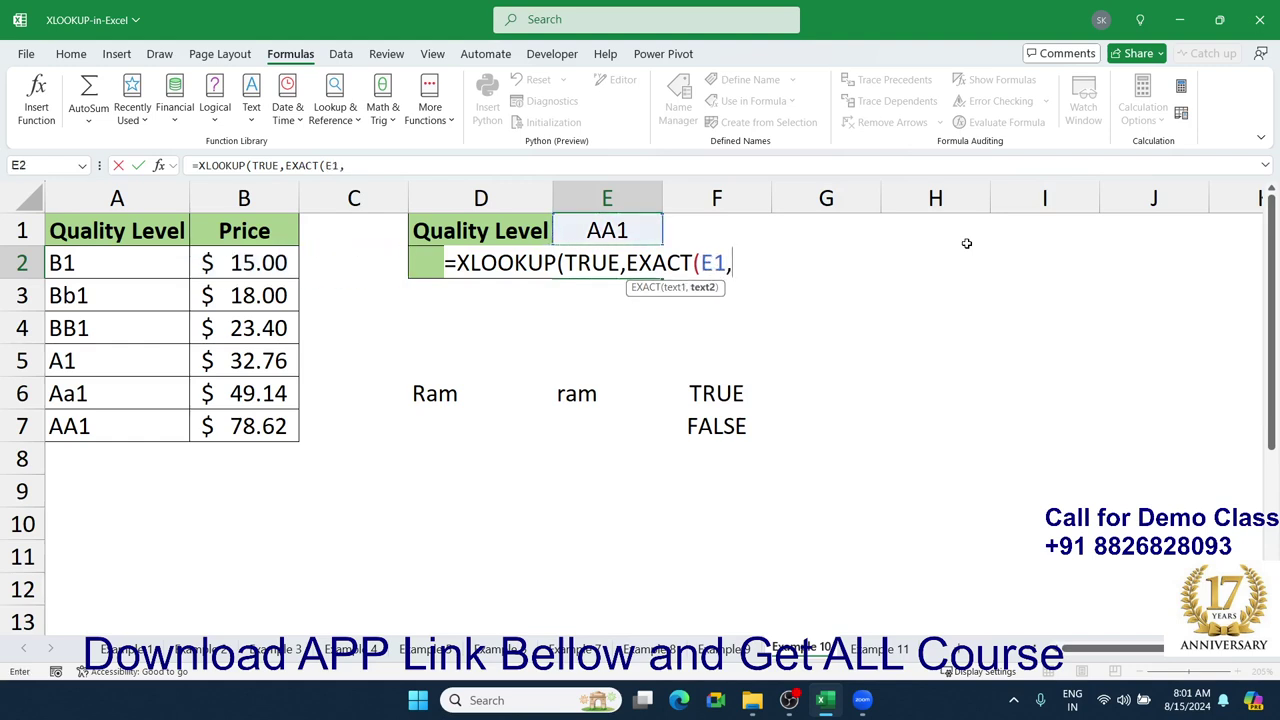
key("Left")
key("Left")
key("Left")
key("Left")
key("shift+Down")
key("shift+Down")
key("shift+Down")
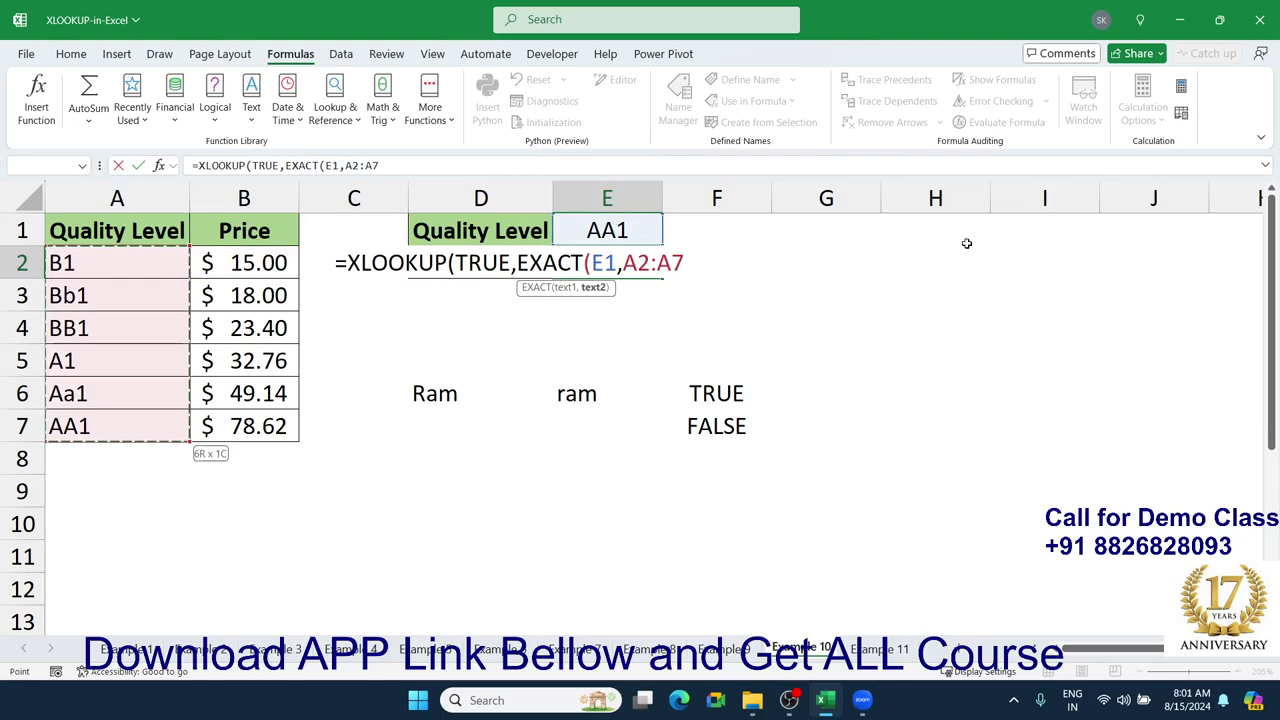
type(")")
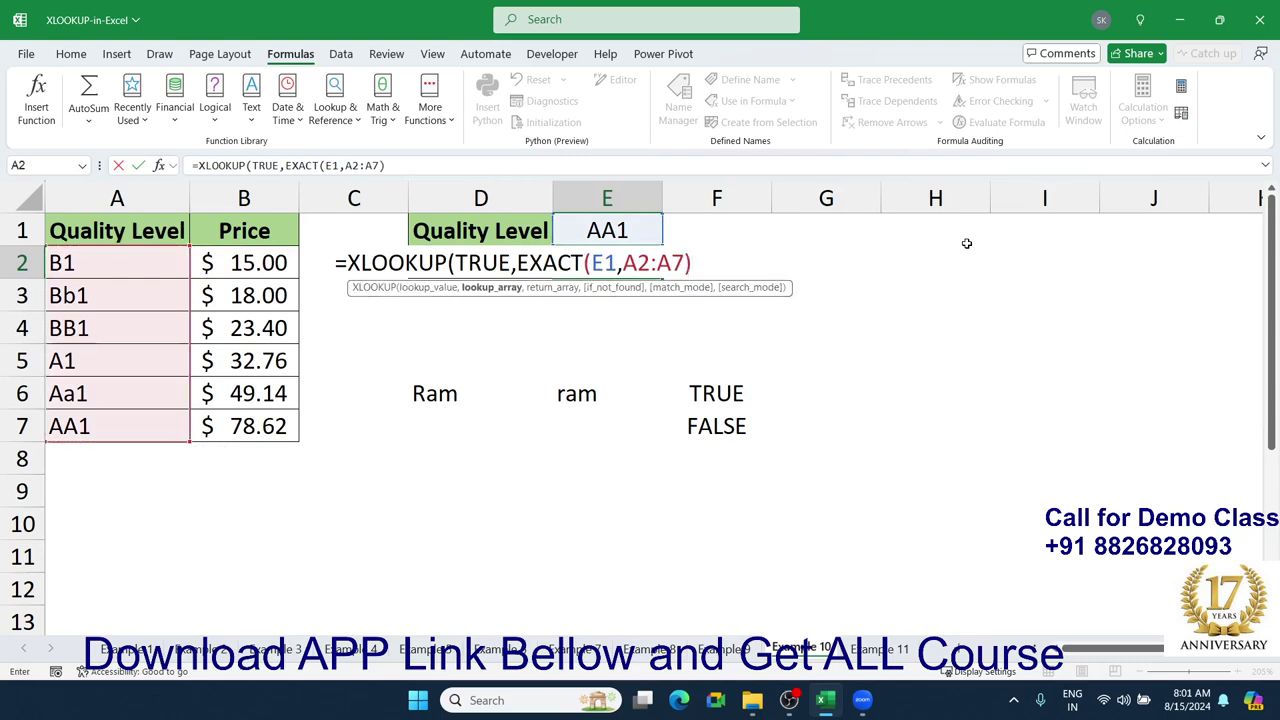
type(",")
key("Left")
key("Left")
key("Left")
key("Left")
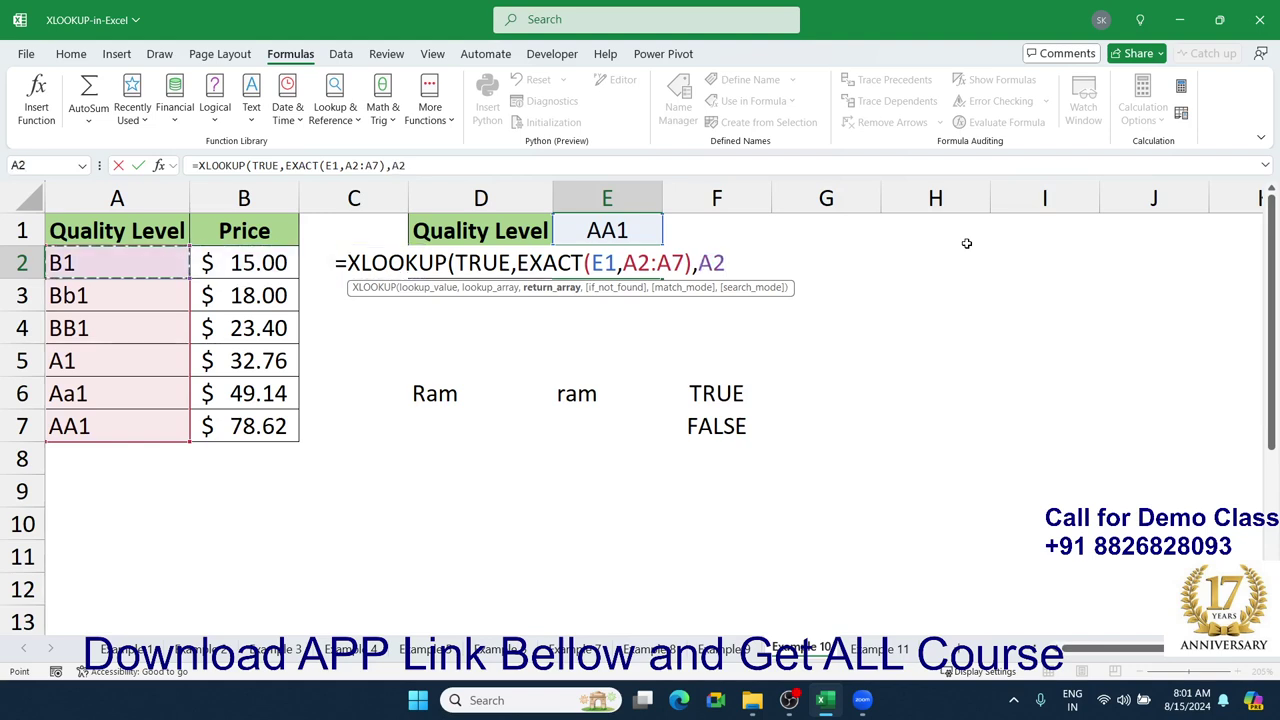
key("Right")
key("shift+Down")
key("shift+Down")
key("shift+Down")
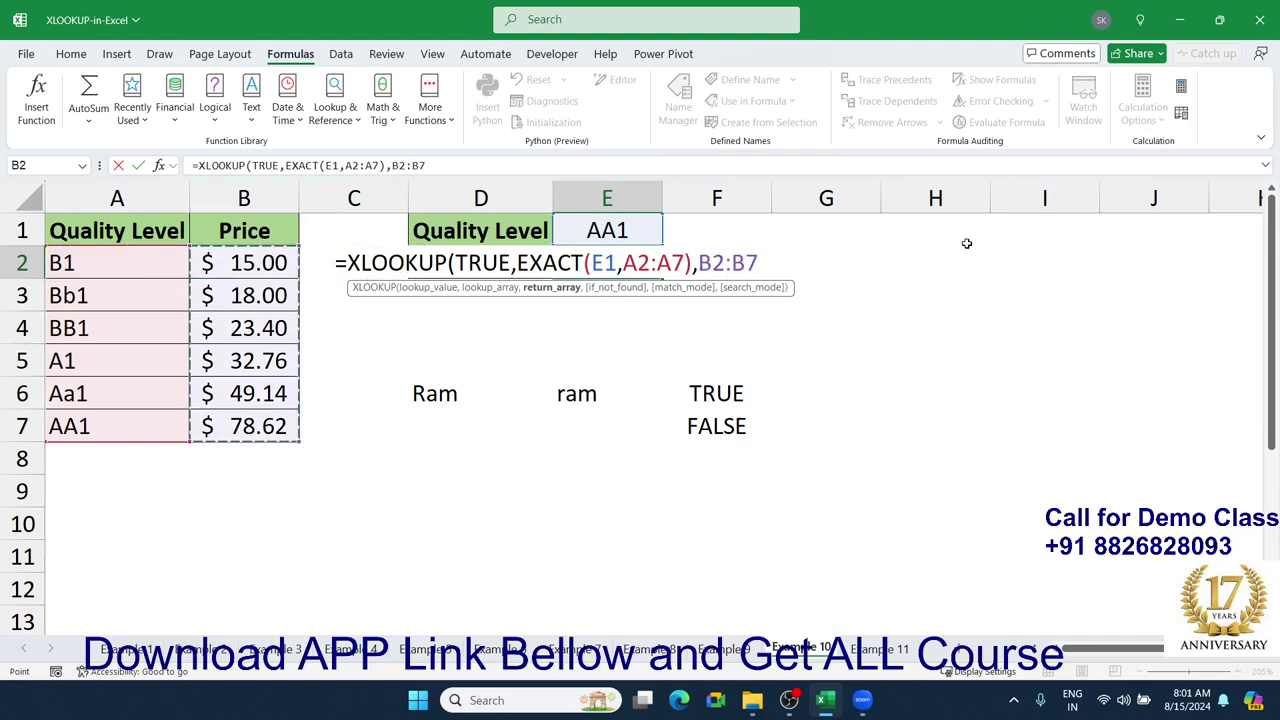
key("Return")
key("Return")
key("Up")
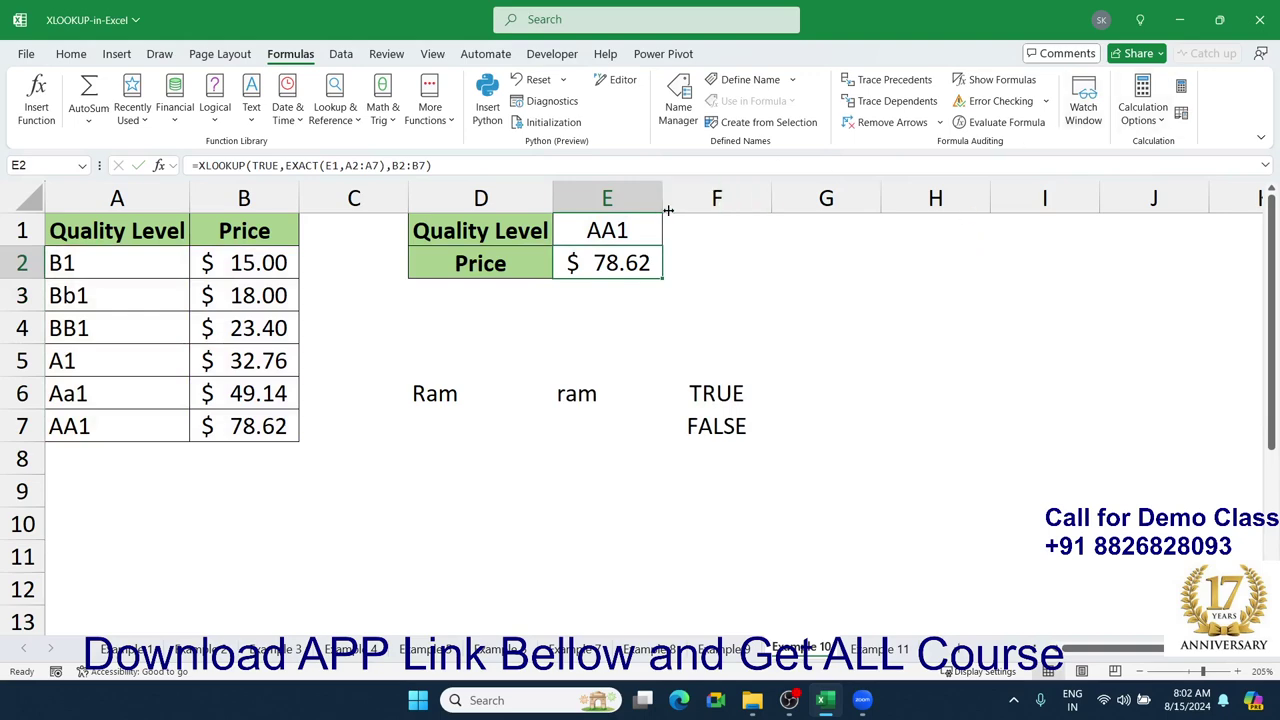
- Enter Aa1 in E1 so the case-sensitive XLOOKUP in E2 returns $49.14
left_click(628, 228)
type("A")
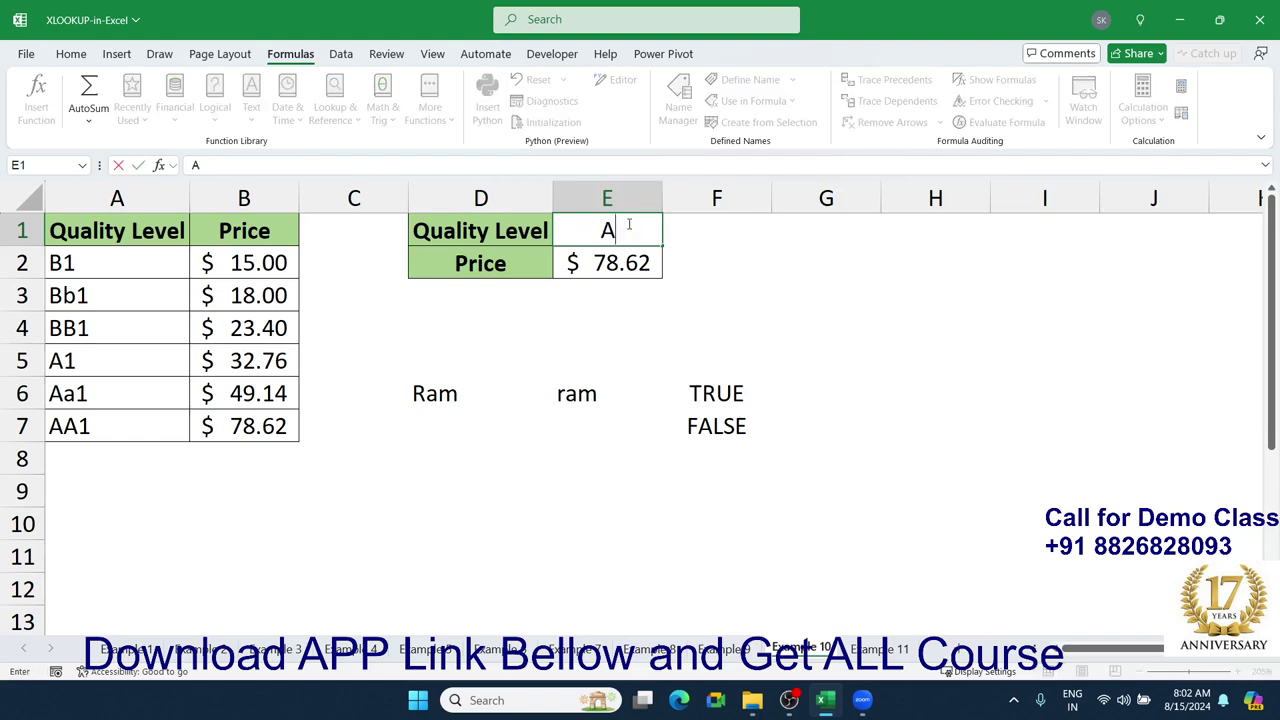
type("a1")
key("Return")
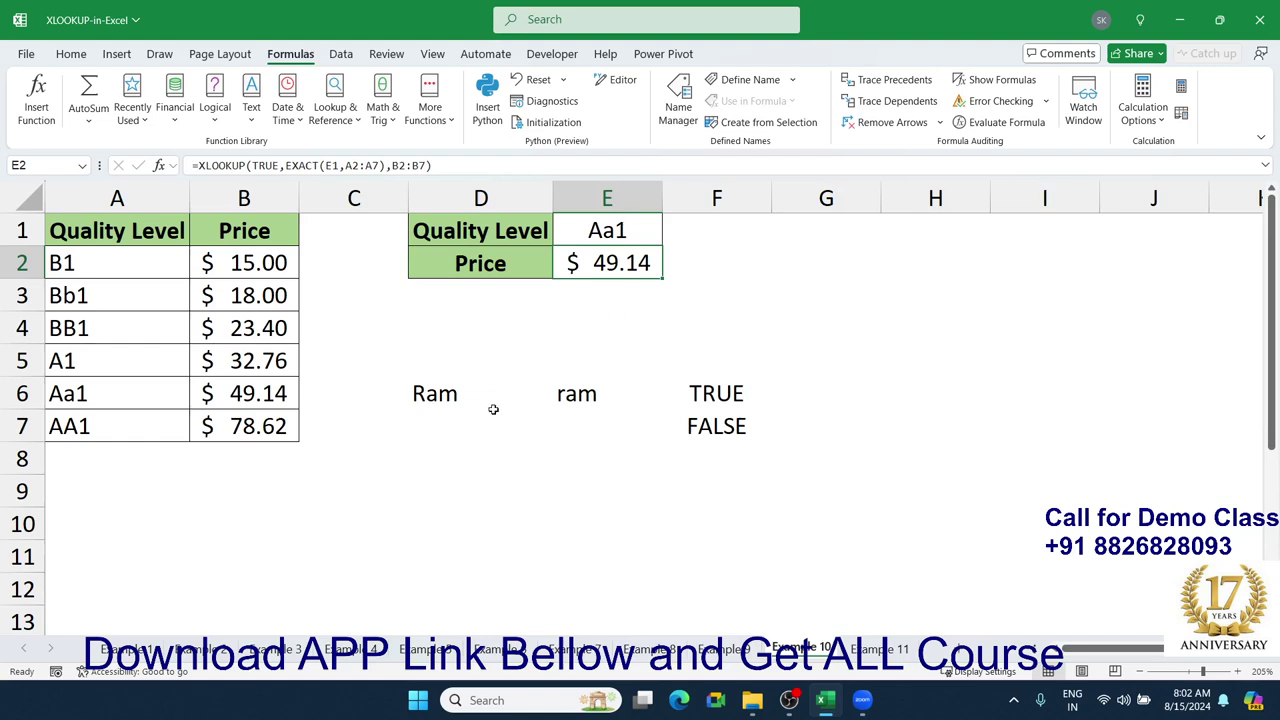
left_click(480, 329)
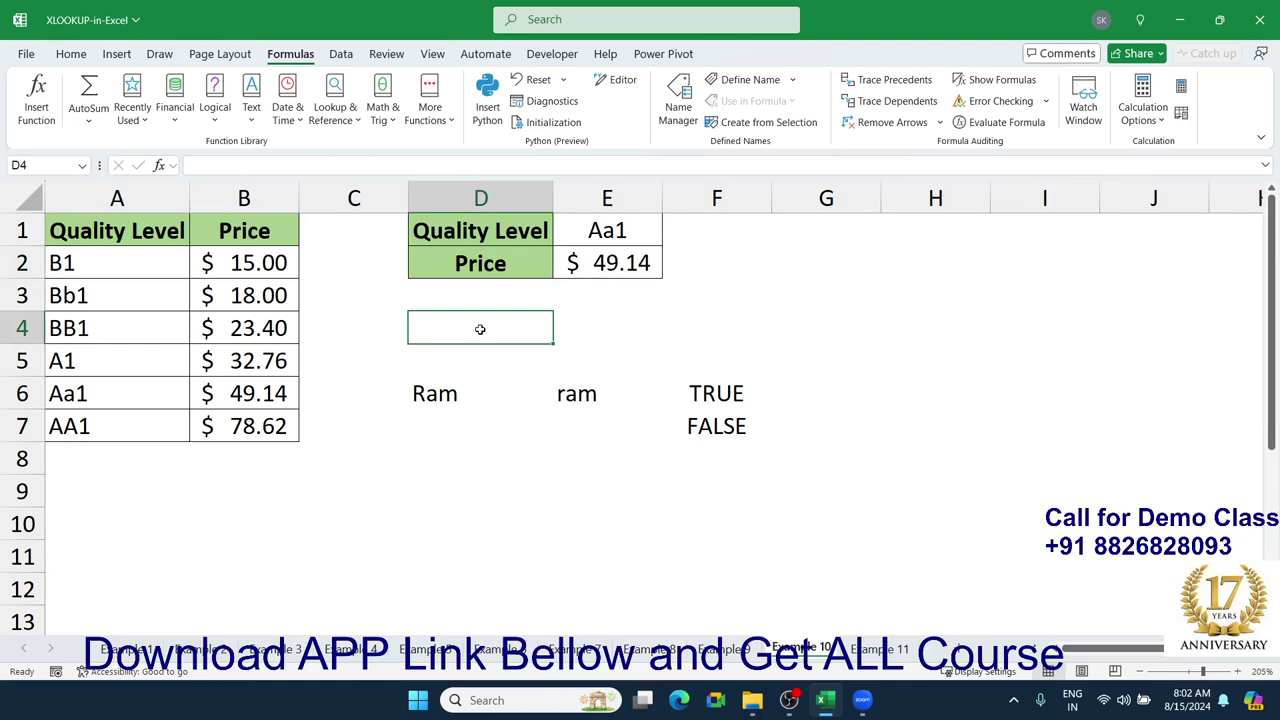
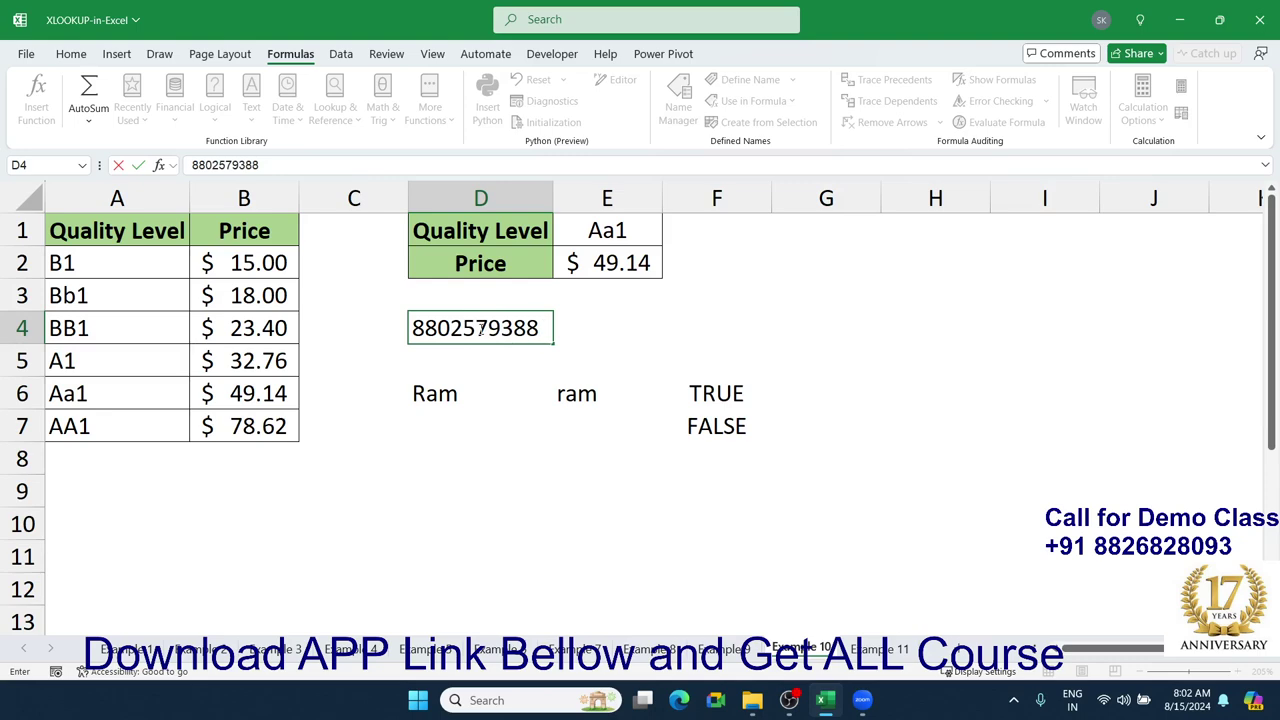
key("Escape")
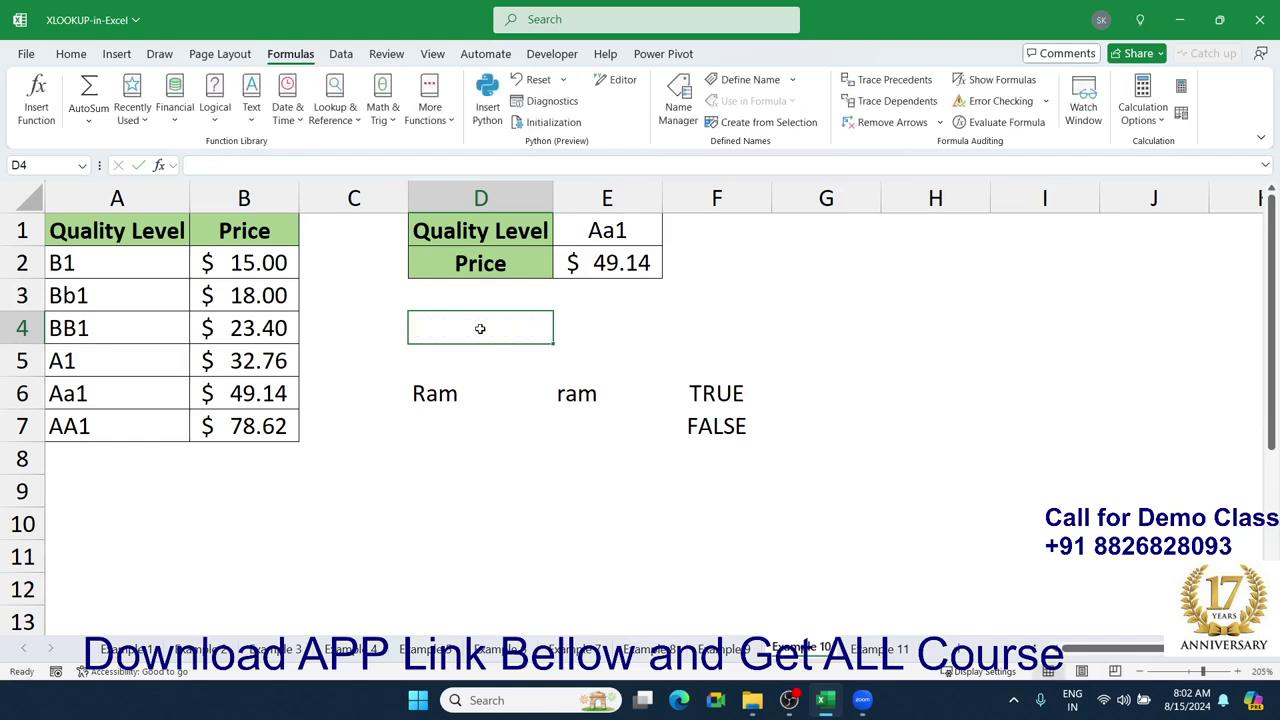